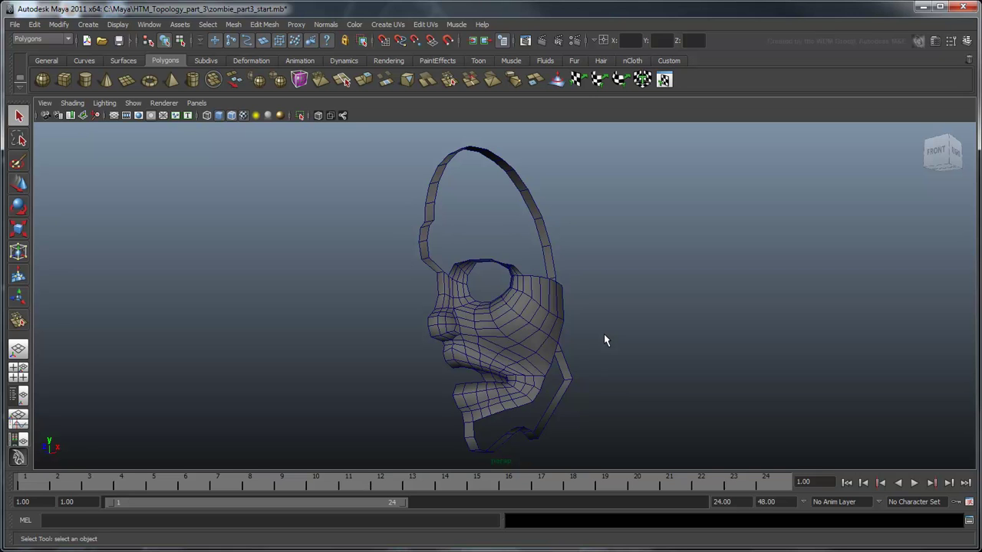
- Extrude the upper border edges of the eye socket outward into a new row of faces
scroll(605, 353, up, 5)
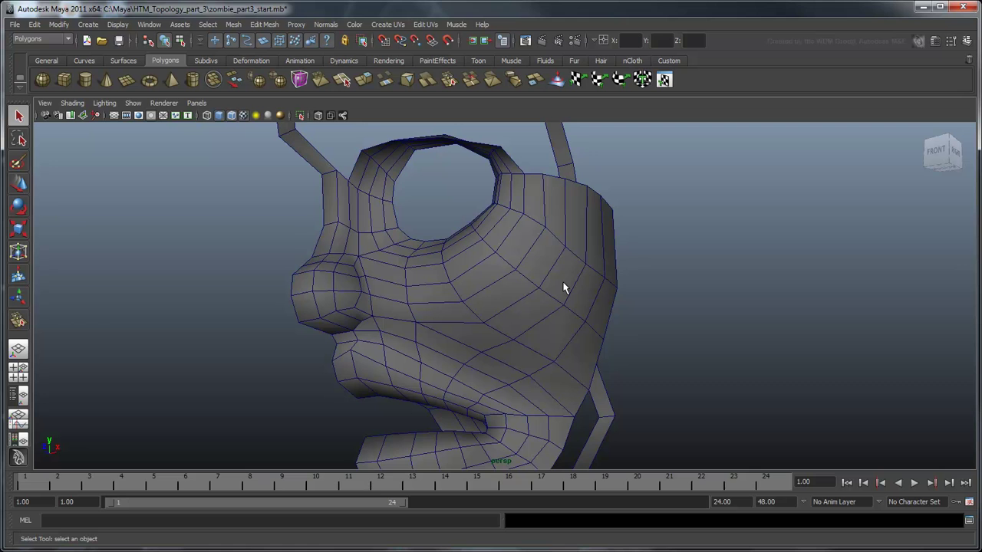
alt+drag(564, 287, 614, 369)
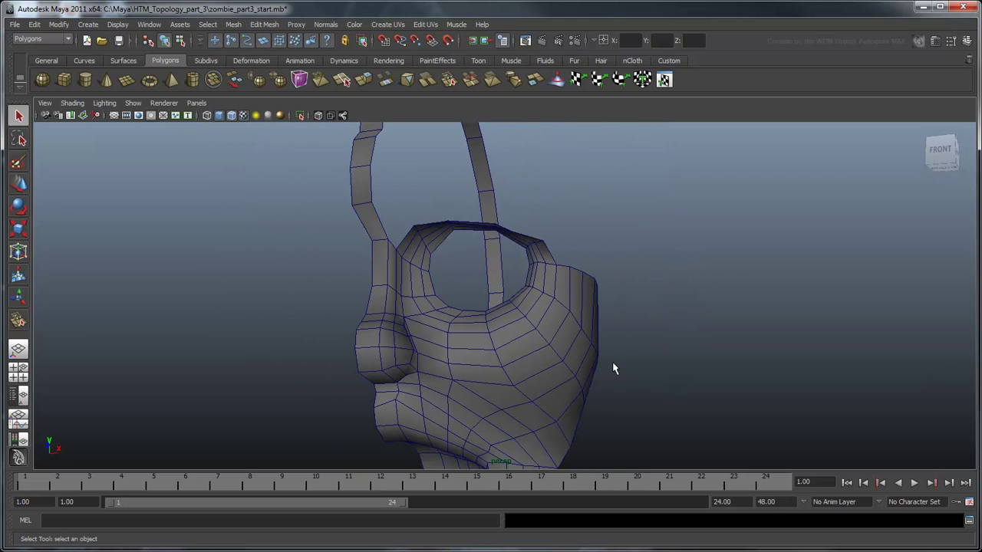
right_drag(518, 368, 525, 343)
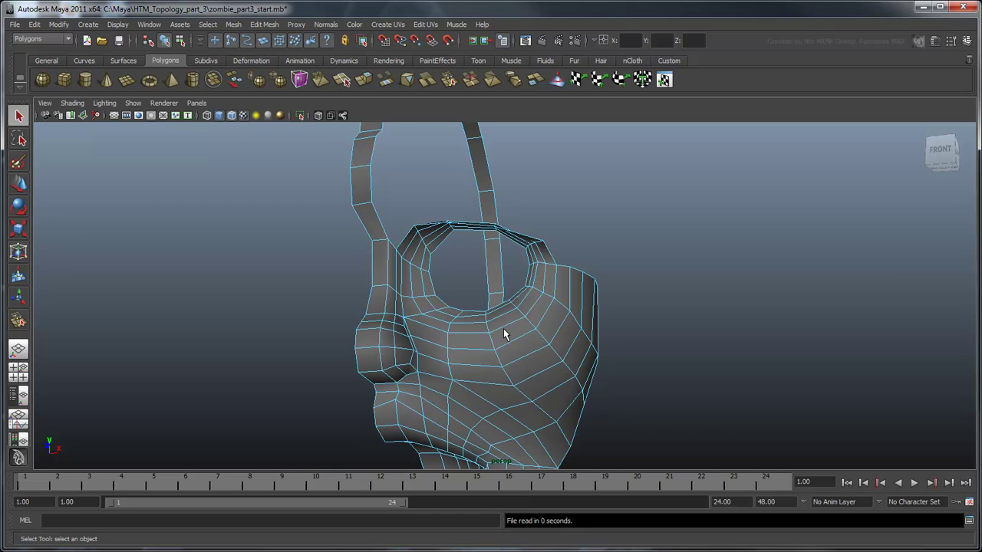
click(543, 248)
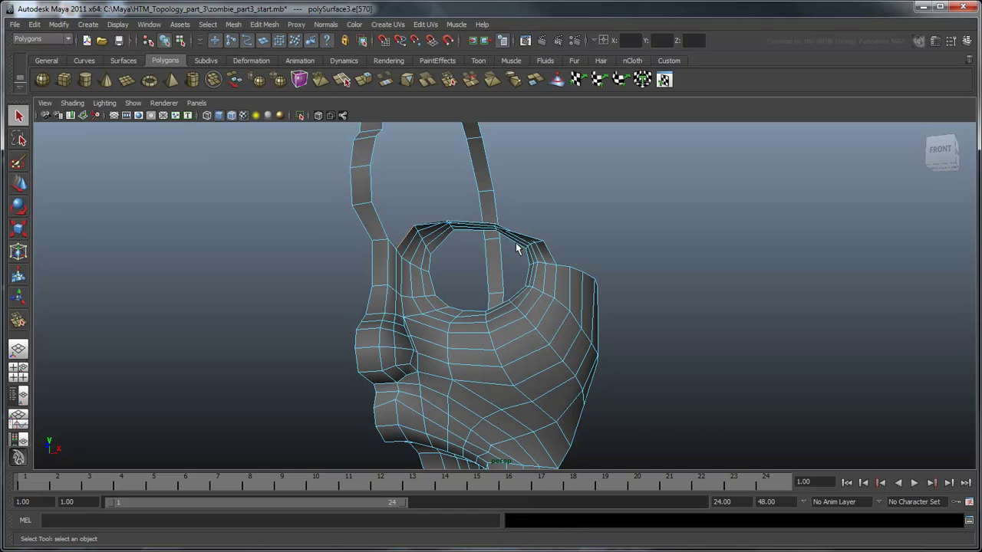
shift+right_drag(550, 259, 544, 285)
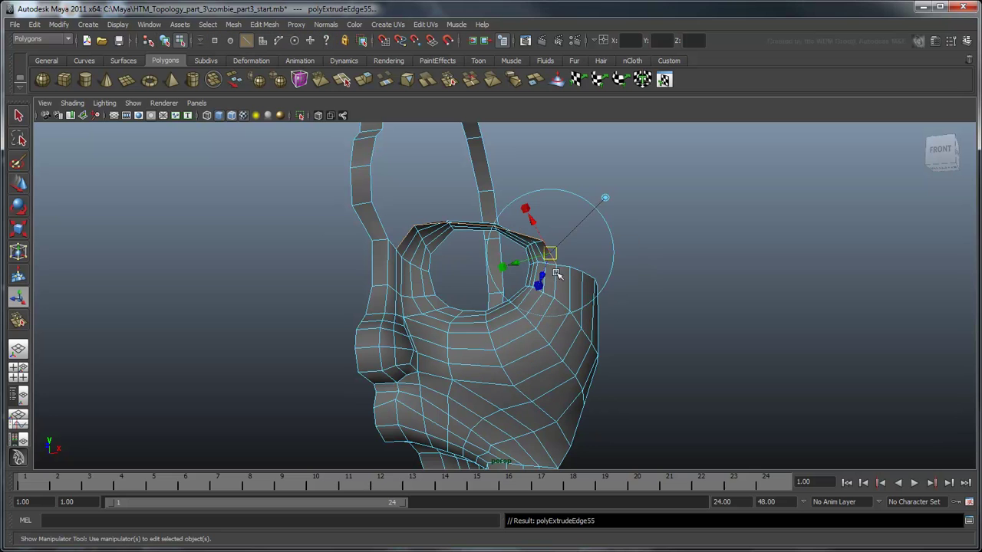
drag(522, 259, 534, 257)
- Merge both end vertices of the extruded row to the adjacent eye-socket border vertices with the Merge Vertex Tool
scroll(534, 258, up, 4)
click(260, 24)
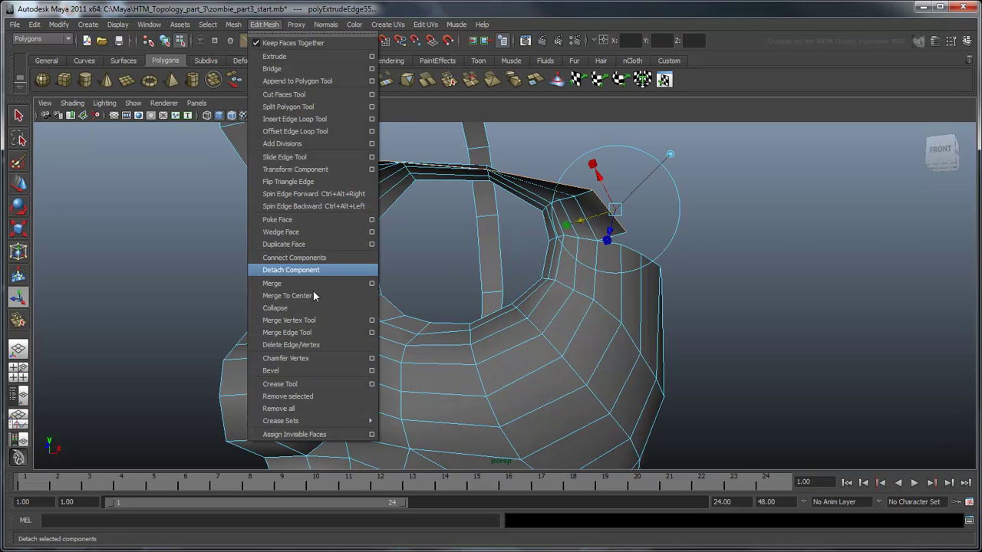
click(313, 321)
drag(627, 233, 620, 244)
alt+drag(374, 263, 404, 259)
drag(418, 203, 410, 205)
- Select the two middle vertices on the row's upper edge and raise them slightly
alt+drag(529, 239, 454, 259)
key(w)
drag(301, 186, 415, 209)
drag(359, 168, 359, 161)
- Extrude the border edges above the eye socket again and pull the second row outward
right_drag(462, 219, 463, 204)
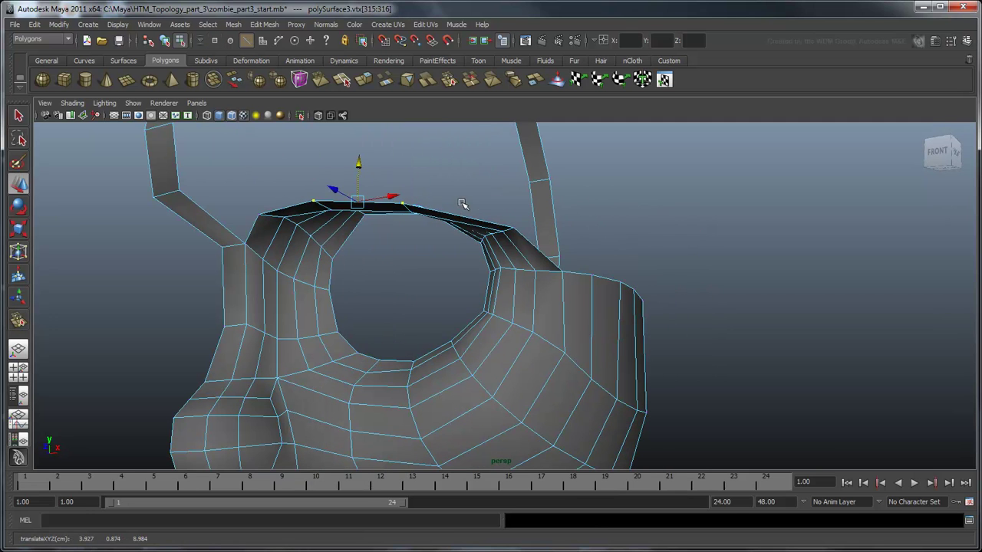
click(526, 247)
shift+click(255, 222)
shift+right_click(254, 222)
shift+right_drag(253, 222, 258, 250)
drag(506, 253, 533, 246)
key(t)
- Merge the second row's outer end vertex to the cheek border and its inner end vertex to the forehead profile strip
alt+drag(218, 276, 393, 319)
click(22, 323)
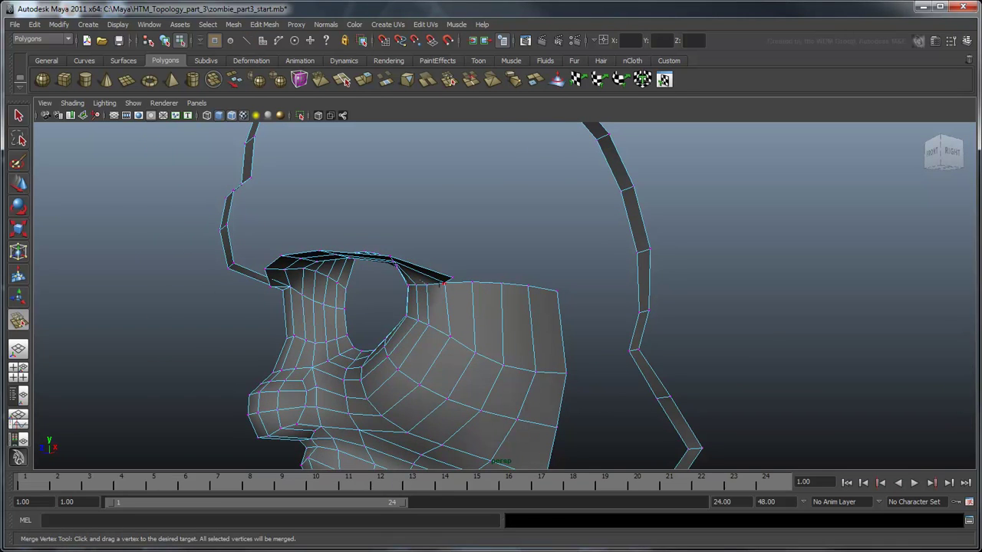
drag(451, 279, 472, 281)
alt+drag(361, 290, 298, 300)
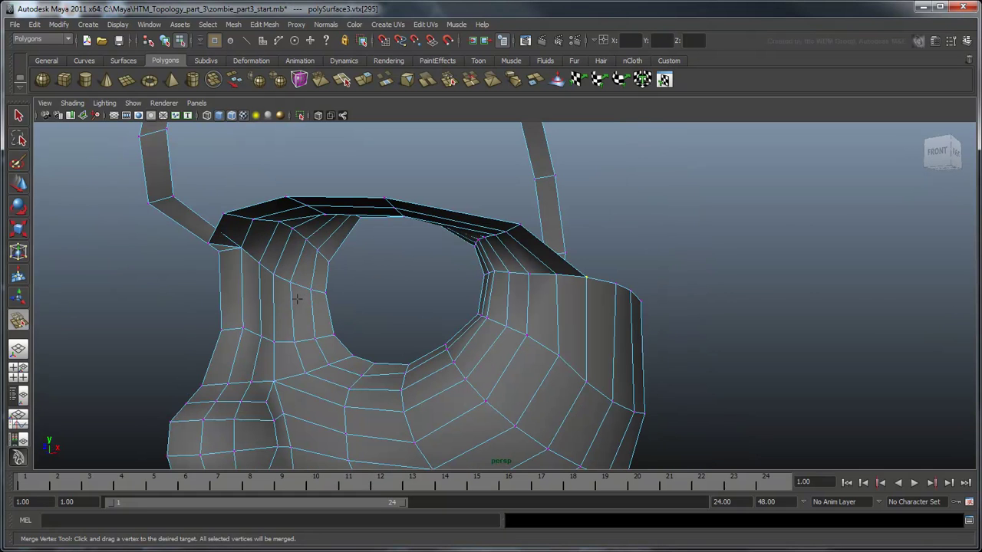
drag(201, 228, 174, 198)
- Move the inner brow vertex of the second row to refine the brow's contour
key(w)
click(225, 215)
alt+drag(249, 307, 326, 257)
drag(311, 149, 329, 143)
- Select the three inner vertices along the second row's border and reposition them together
alt+drag(392, 176, 378, 201)
shift+click(365, 168)
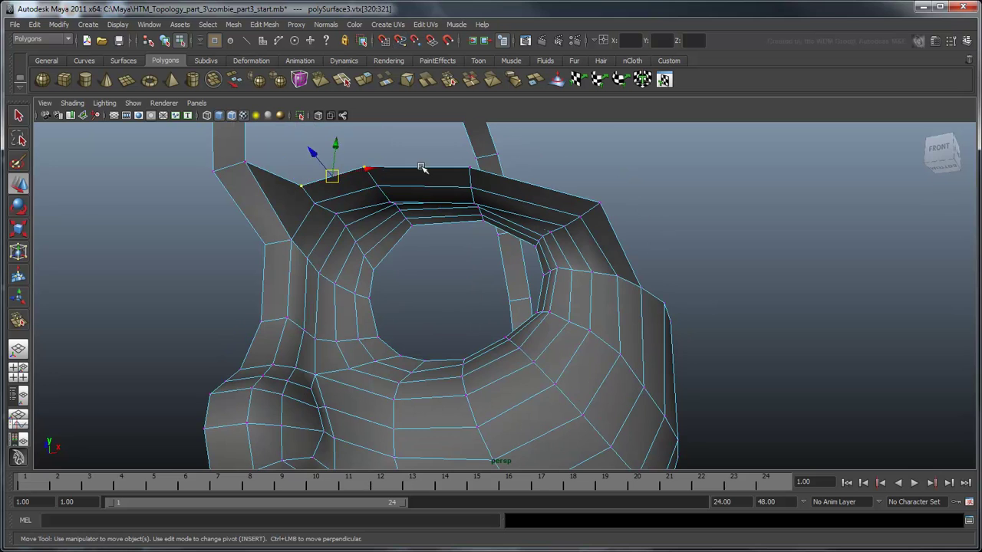
shift+click(469, 171)
key(space)
key(space)
drag(412, 311, 373, 309)
key(space)
key(space)
- Raise the outer corner vertex of the brow row slightly
click(434, 294)
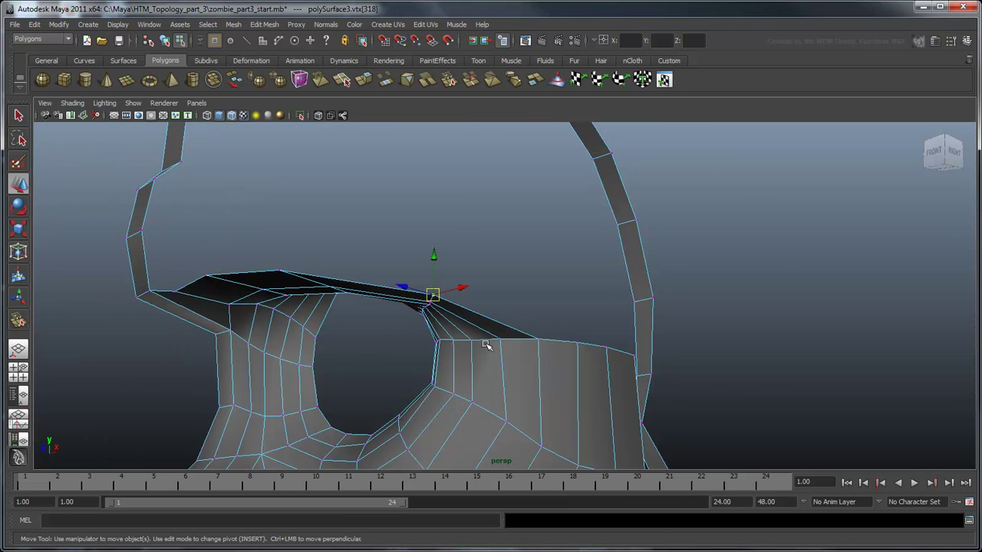
alt+drag(486, 344, 388, 350)
drag(281, 304, 284, 288)
- Raise the brow-row vertex nearest the forehead profile strip
alt+drag(368, 331, 514, 328)
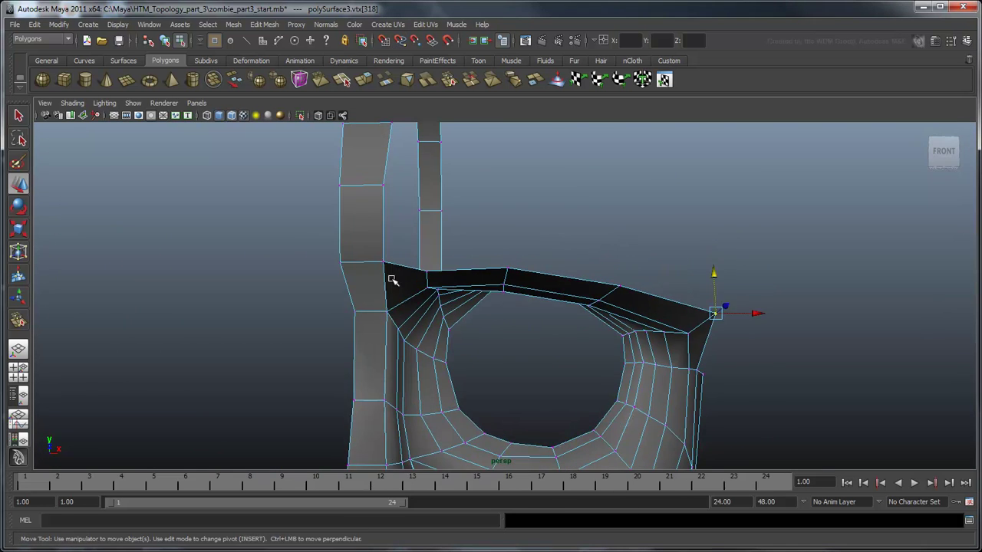
alt+drag(391, 281, 383, 290)
click(409, 291)
drag(410, 257, 412, 251)
alt+drag(457, 313, 425, 276)
alt+middle_drag(424, 277, 447, 412)
alt+drag(447, 412, 443, 372)
drag(346, 180, 342, 167)
- Extrude the brow's border edges and pull the new row upward into a brow ridge
right_drag(392, 228, 391, 195)
click(340, 207)
shift+double_click(685, 293)
alt+drag(673, 323, 540, 460)
alt+middle_drag(541, 479, 549, 382)
shift+right_drag(550, 382, 550, 402)
alt+drag(543, 396, 485, 399)
key(w)
drag(451, 344, 432, 366)
drag(416, 350, 475, 352)
- Merge the brow ridge's inner end vertex to the forehead profile strip and save the scene
key(y)
alt+right_drag(260, 361, 276, 376)
mouse_move(272, 378)
mouse_down()
mouse_move(277, 387)
mouse_move(270, 375)
mouse_up()
alt+drag(637, 353, 510, 371)
alt+middle_drag(510, 372, 544, 313)
alt+drag(545, 312, 536, 308)
key(q)
key(ctrl+s)
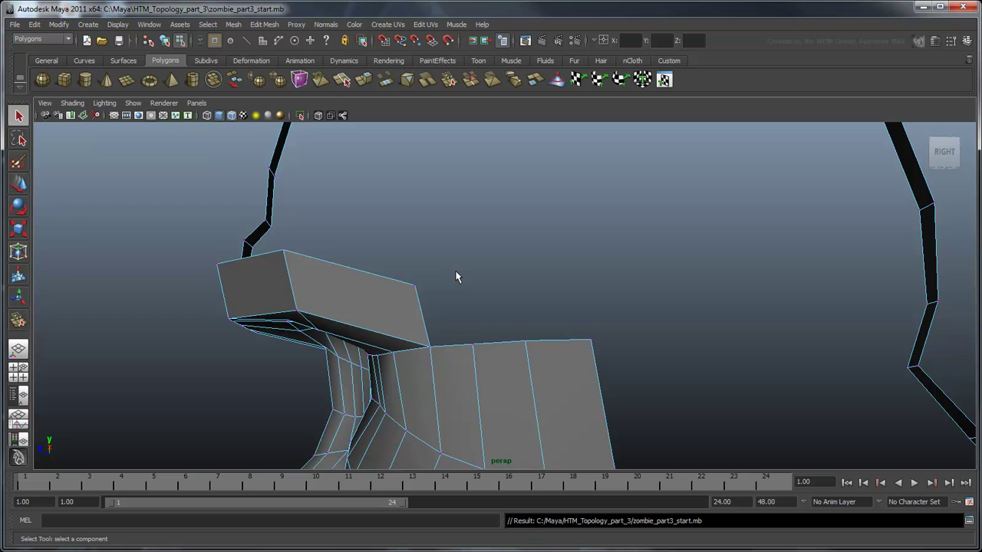
- Try to merge the brow ridge's outer corner vertex into the cheek border vertex, and undo the merge
click(18, 321)
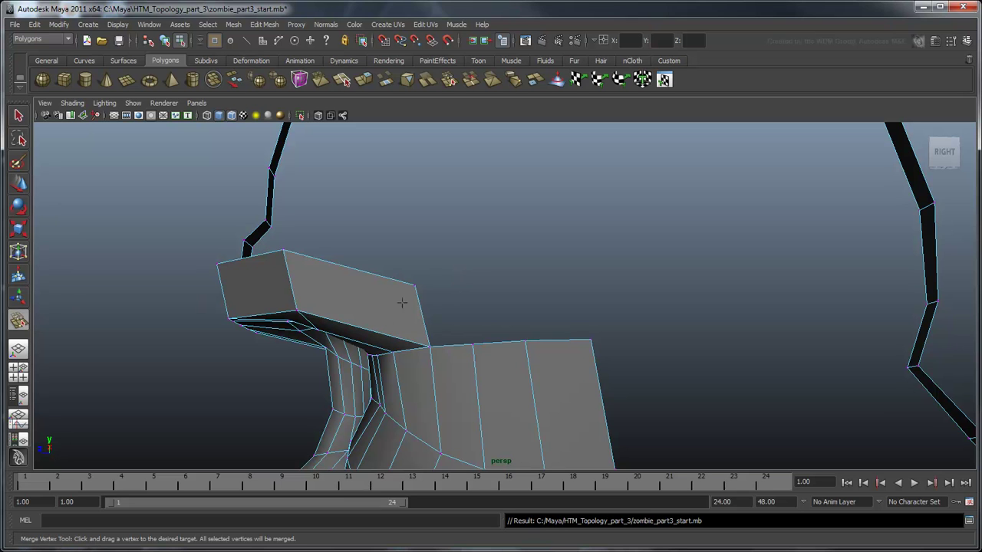
drag(415, 285, 472, 345)
key(ctrl+z)
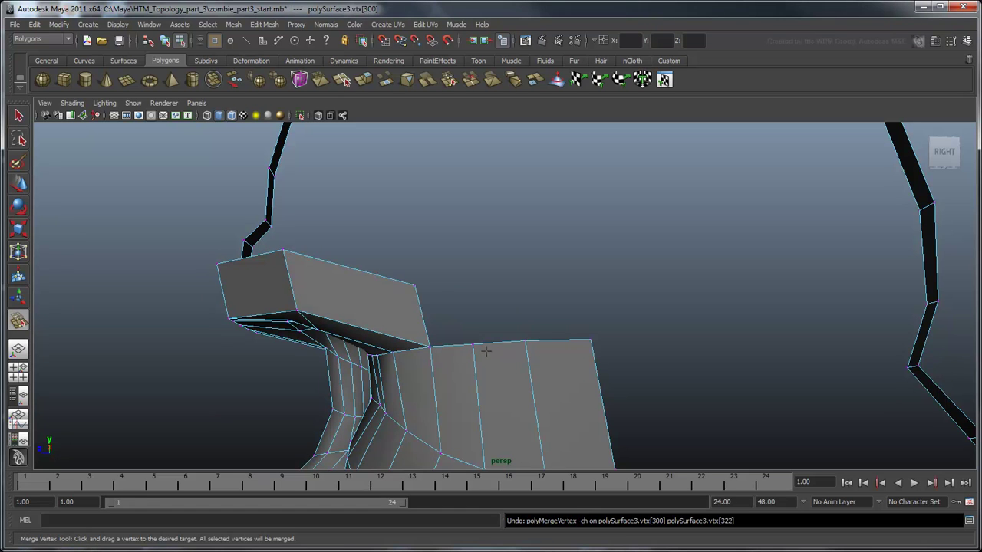
- Set the Merge Vertex Tool to merge to center and join the brow ridge's outer corner vertex with the cheek border vertex
click(263, 24)
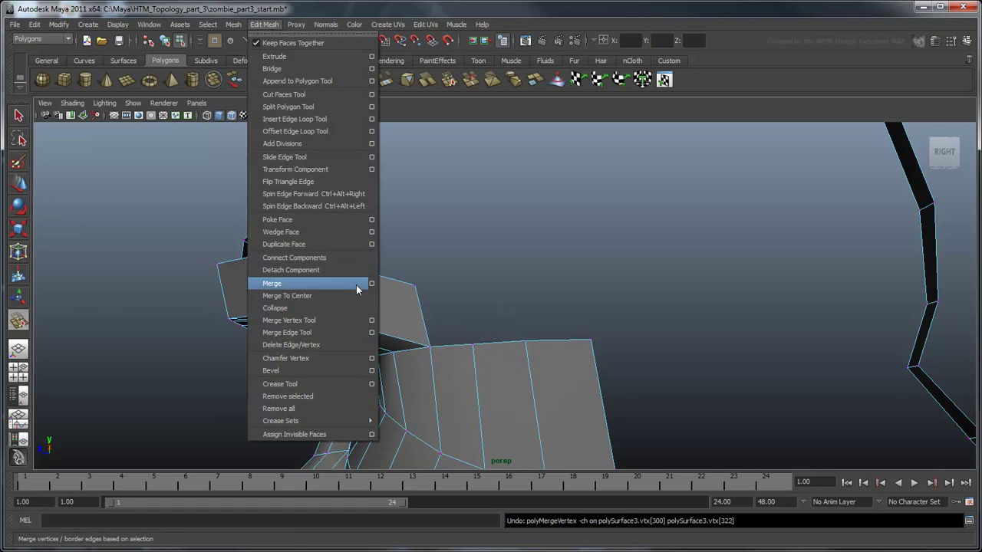
click(371, 321)
click(147, 197)
drag(569, 293, 619, 336)
key(ctrl+shift+t)
- Move the vertex just below the merged outer corner slightly forward and up
key(q)
click(429, 347)
key(w)
mouse_move(430, 347)
mouse_down()
mouse_move(403, 342)
mouse_move(415, 342)
mouse_up()
click(536, 259)
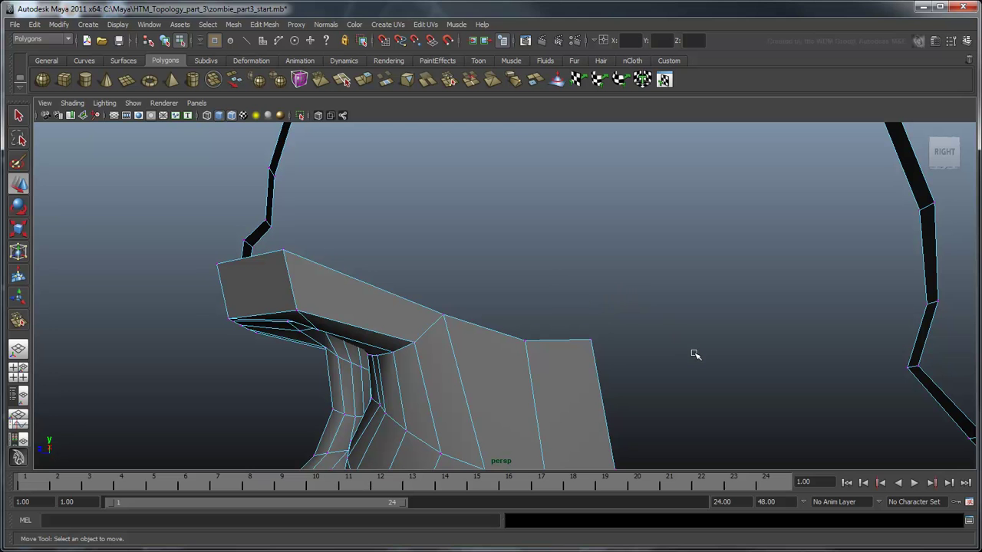
- Extrude the brow ridge's upper border edges into another row and position it above the ridge
right_drag(519, 372, 519, 345)
key(q)
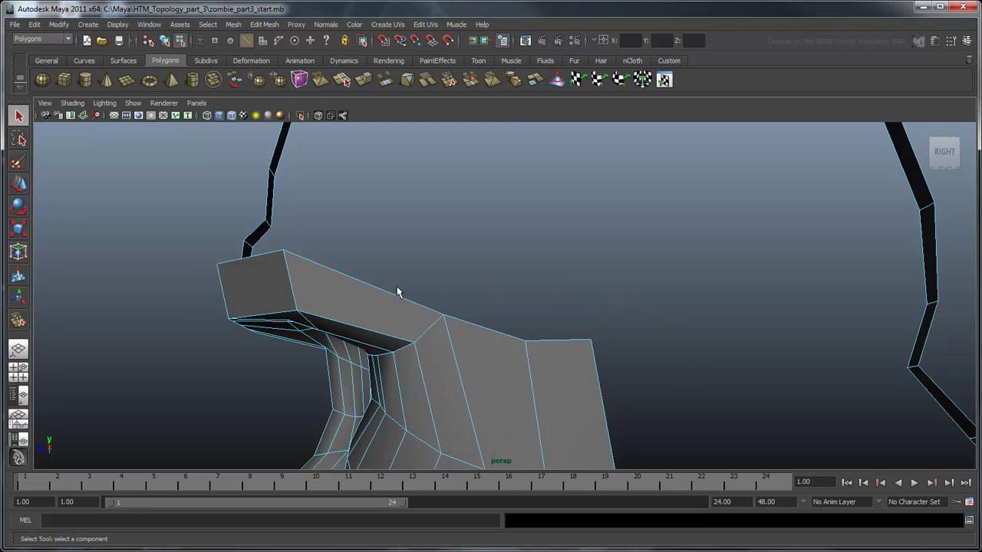
click(389, 296)
alt+drag(345, 325, 422, 327)
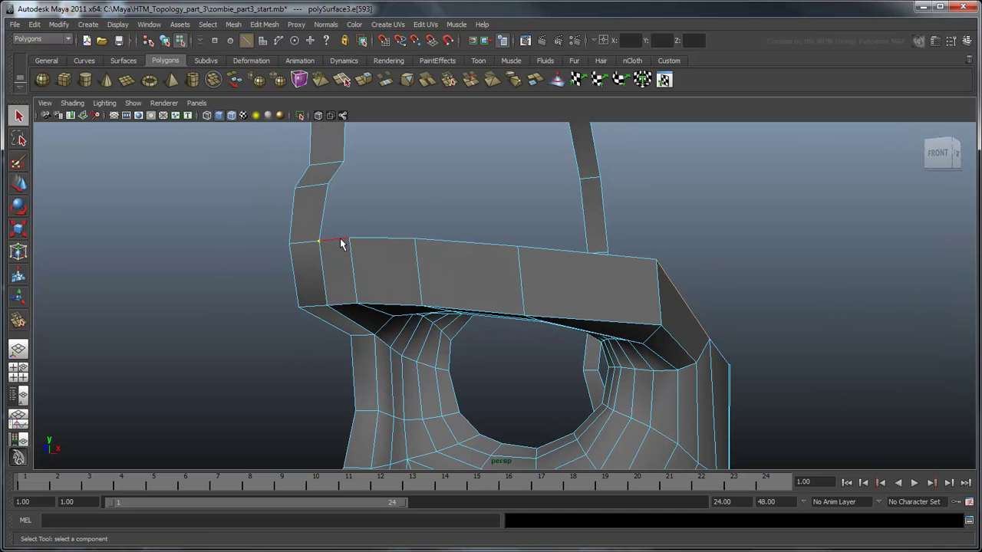
shift+right_click(386, 240)
shift+right_drag(386, 240, 388, 264)
alt+drag(460, 269, 418, 269)
key(w)
drag(480, 250, 450, 245)
drag(395, 328, 299, 318)
- Set the Merge Vertex Tool to merge to the target vertex and join the new row's inner end to the profile strip
key(y)
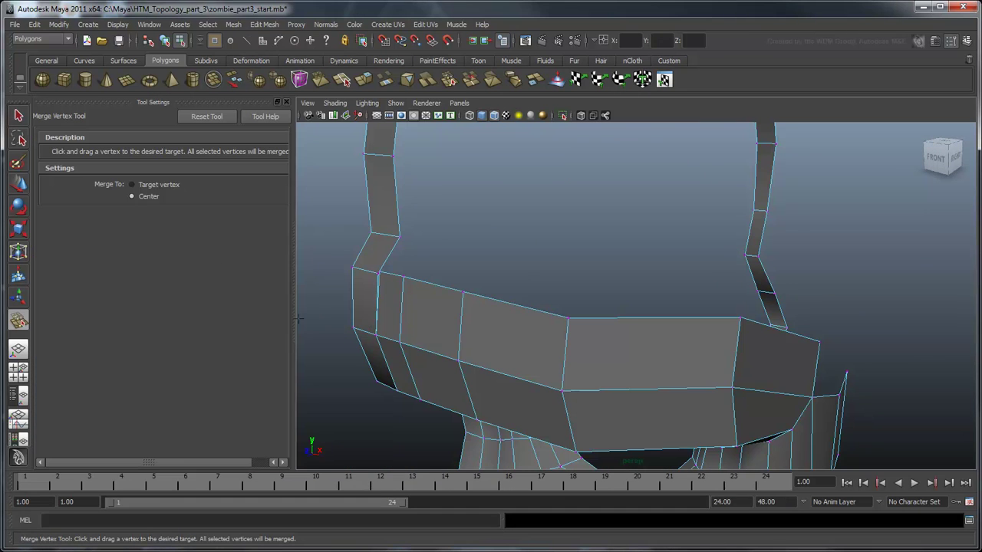
click(150, 186)
click(286, 102)
drag(151, 262, 146, 265)
- Try to merge the upper row's outer corner vertex with the temple border vertex, and undo the merge
alt+drag(566, 349, 407, 299)
drag(399, 247, 484, 347)
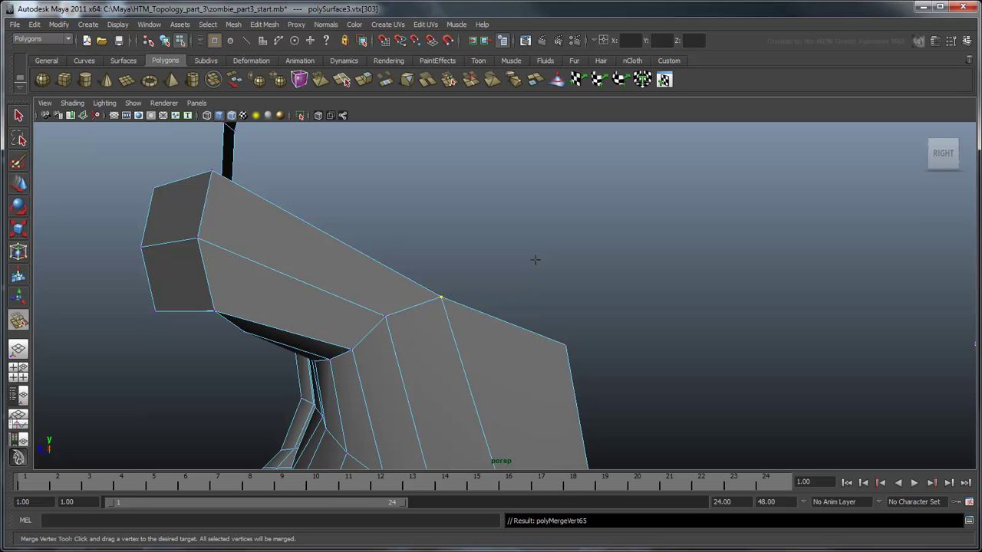
key(ctrl+z)
- Fill the gap between the upper row's outer end edge and the temple border edge using the Append to Polygon Tool
click(264, 23)
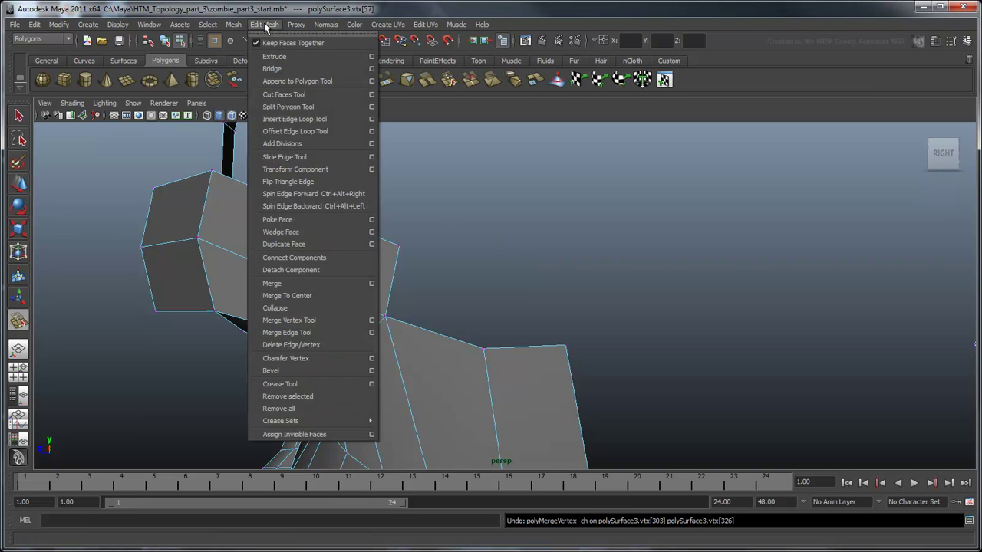
click(324, 81)
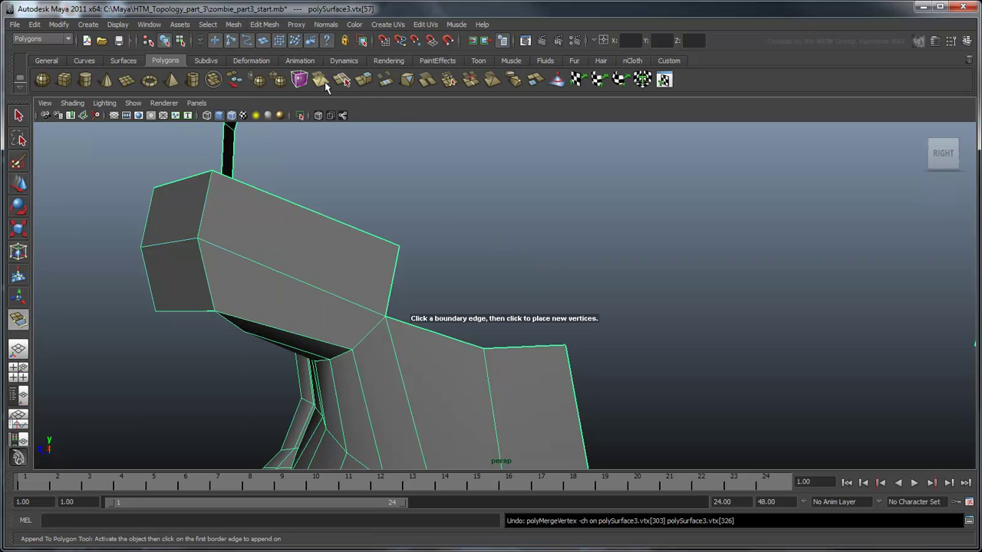
click(393, 273)
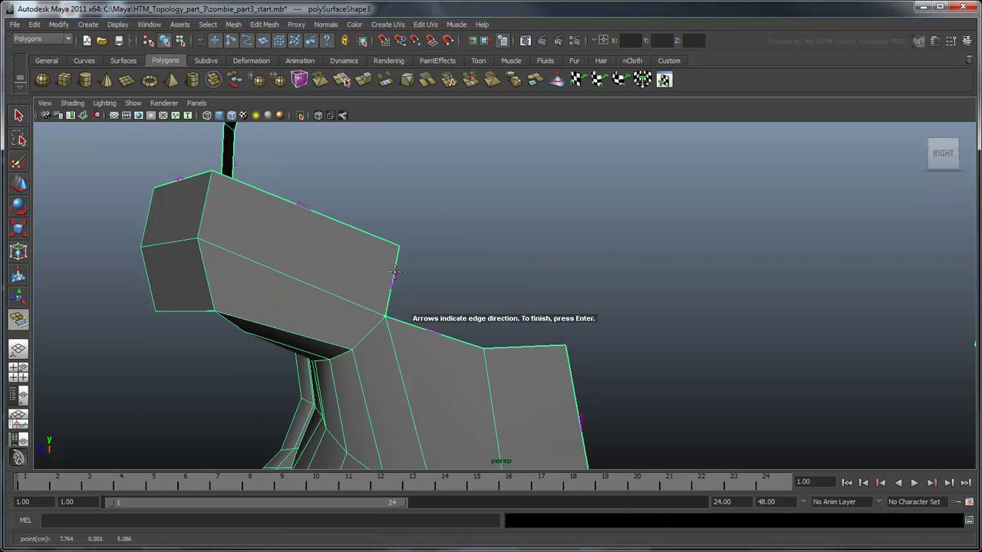
click(434, 331)
key(w)
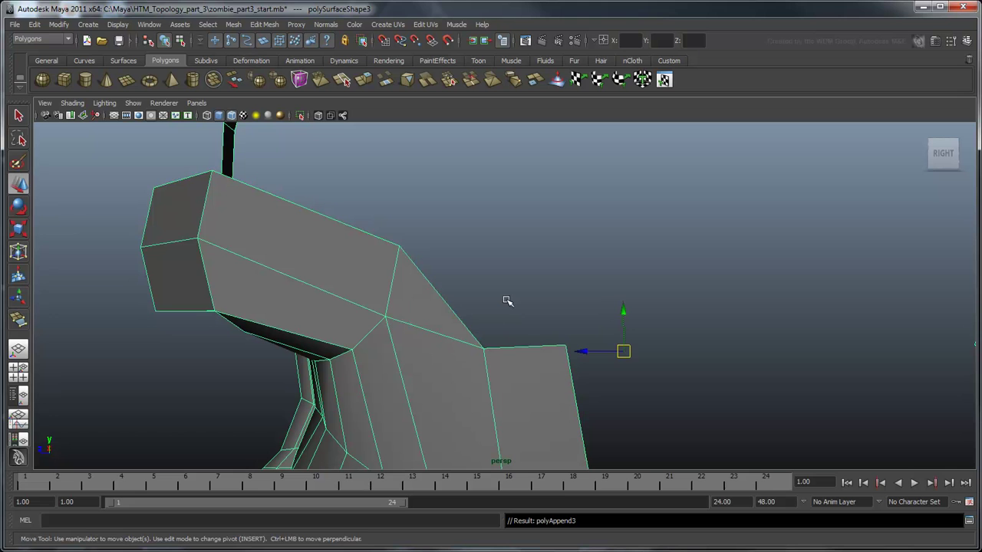
- Extrude one more row along the brow's upper border and merge its outer end vertex to the temple corner vertex
key(F8)
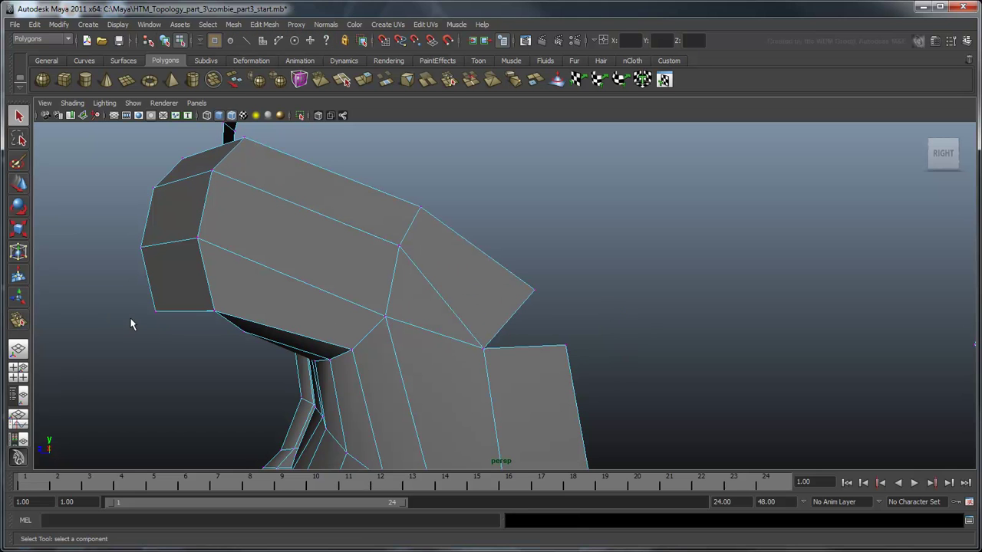
click(18, 320)
drag(535, 291, 565, 344)
- Split the outer brow face with an edge from the middle of its diagonal edge to the middle of its border edge
click(342, 80)
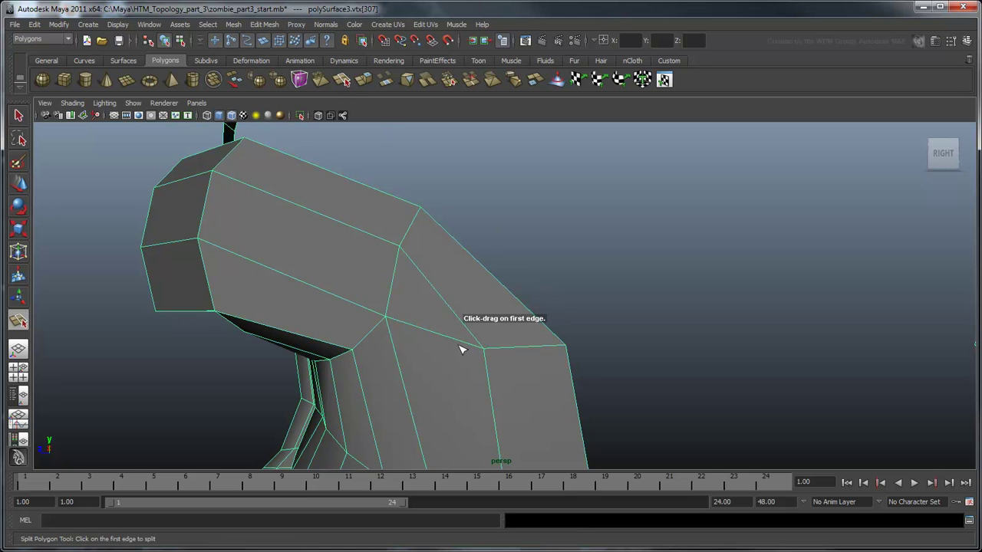
click(439, 295)
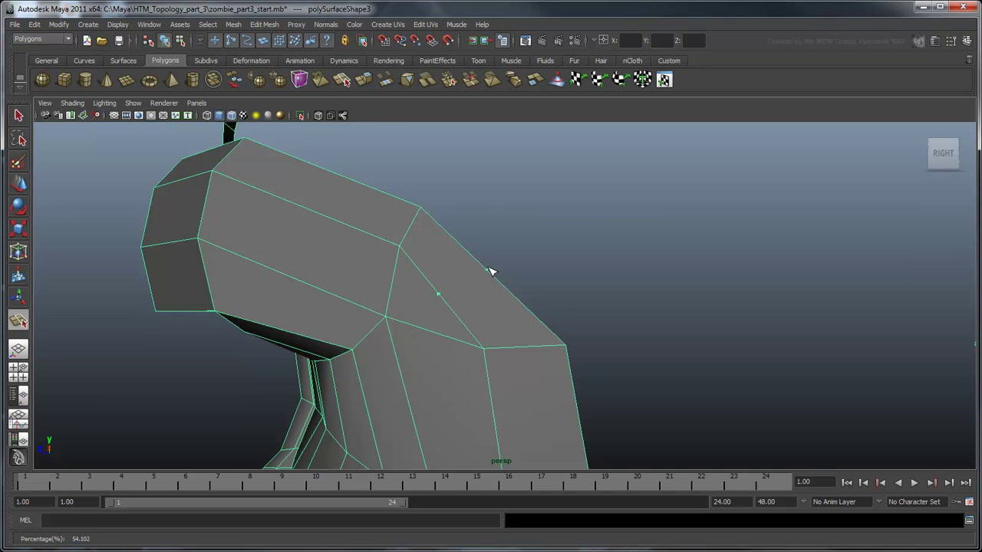
click(488, 269)
key(q)
- Move the two new split vertices outward and lower the temple corner vertex to round the brow's outer side
right_drag(453, 287, 406, 284)
click(439, 294)
key(w)
click(486, 270)
middle_drag(454, 287, 502, 261)
click(566, 346)
middle_drag(566, 346, 568, 360)
click(641, 313)
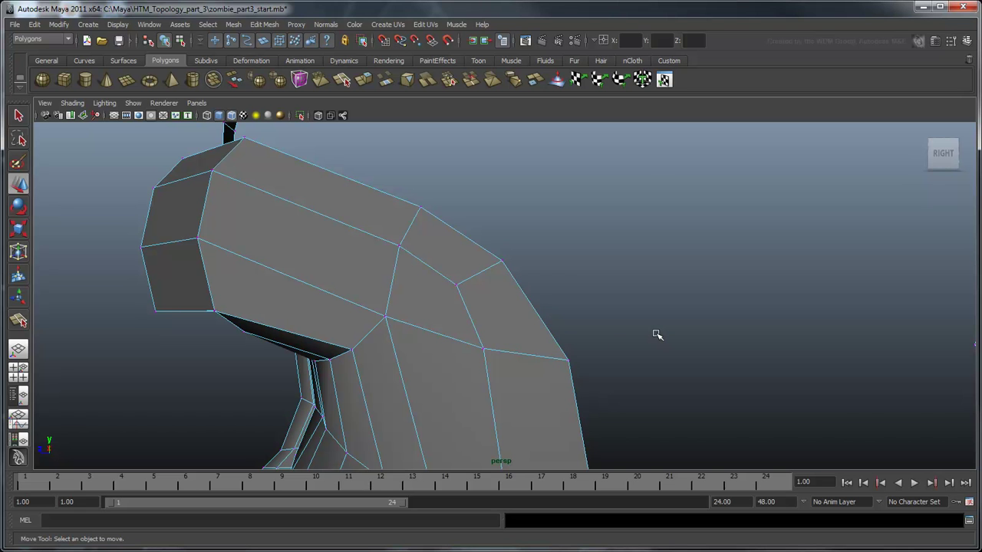
- Create a mirrored copy of the half face using Duplicate Special with Instance geometry type and Scale X set to -1
key(q)
alt+drag(425, 361, 493, 353)
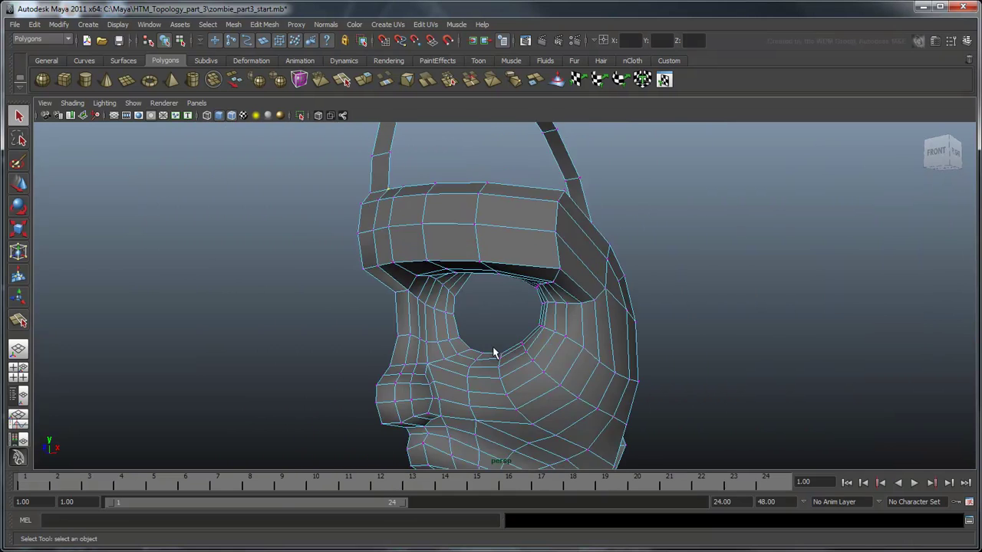
scroll(493, 353, down, 3)
right_drag(526, 307, 575, 288)
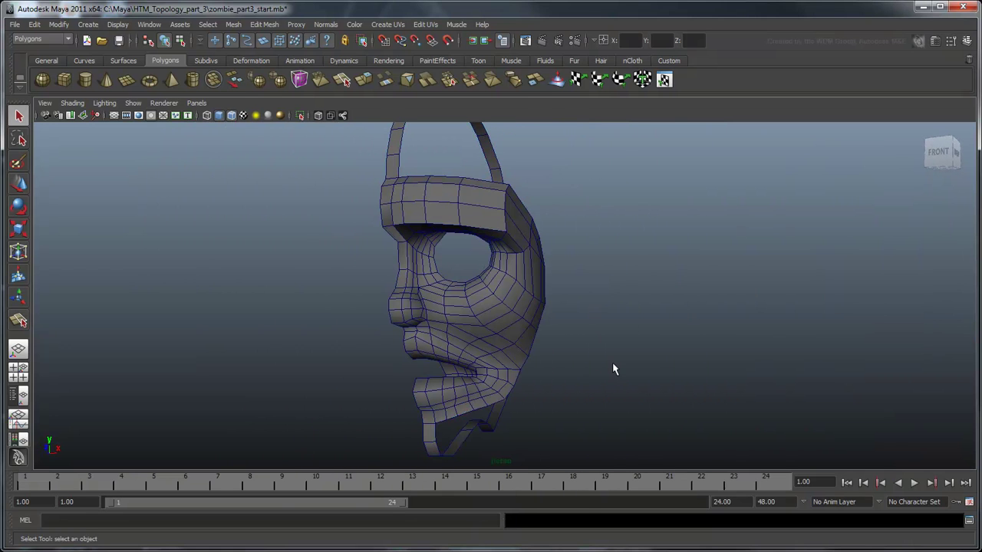
click(494, 326)
click(561, 338)
click(494, 330)
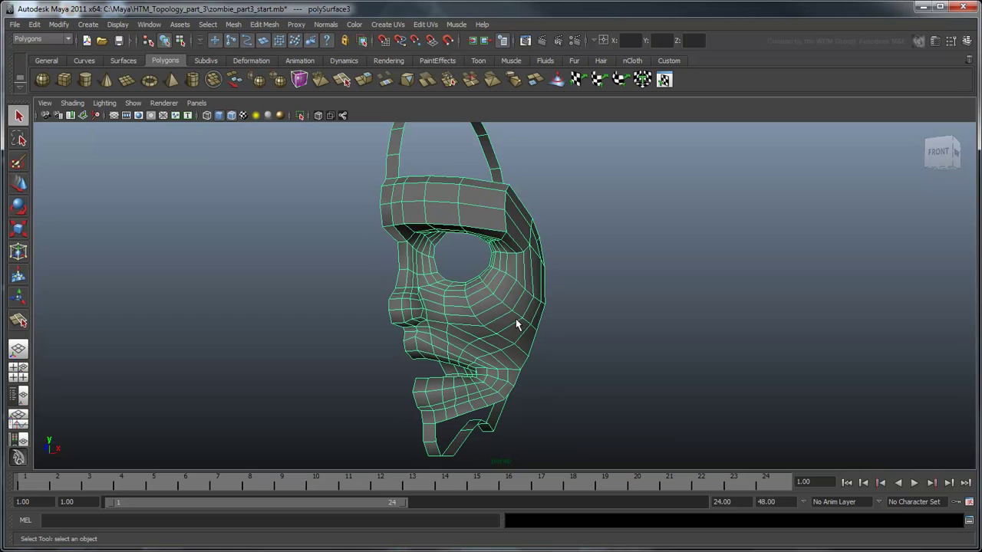
click(34, 24)
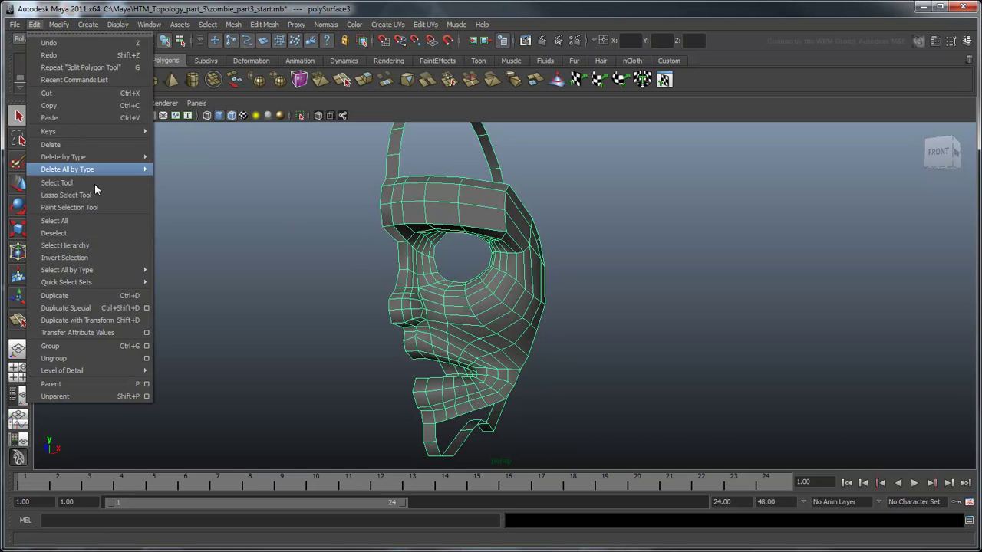
click(146, 308)
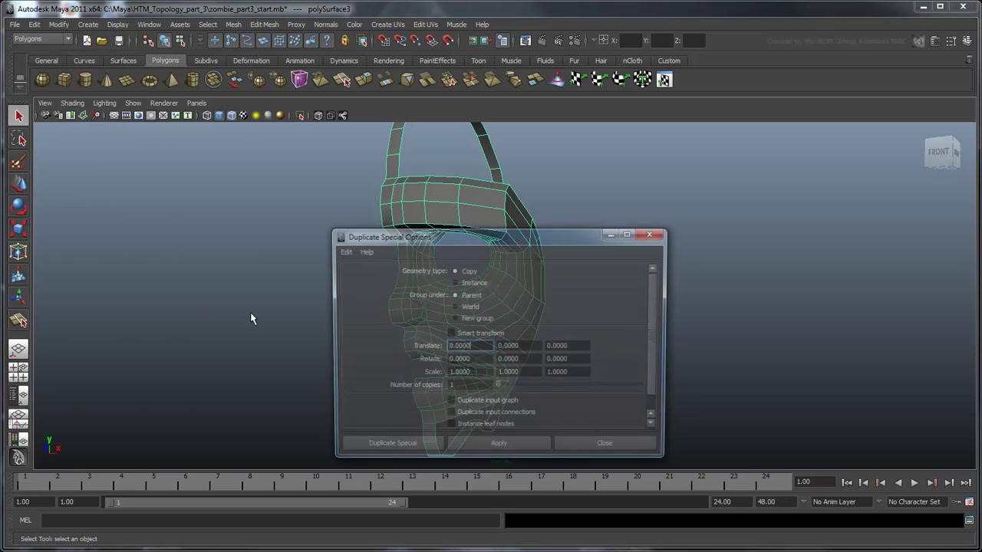
click(454, 282)
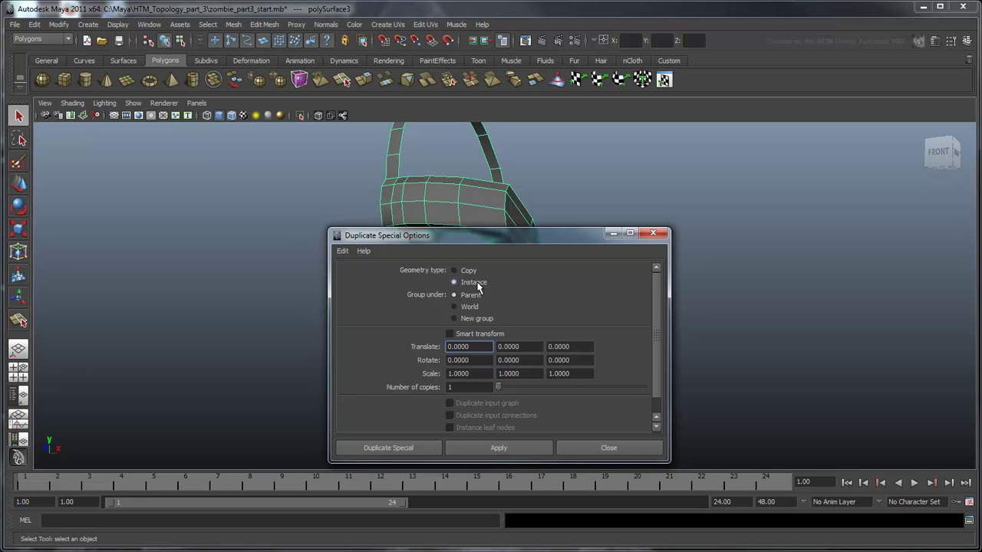
click(448, 373)
text(-)
click(394, 448)
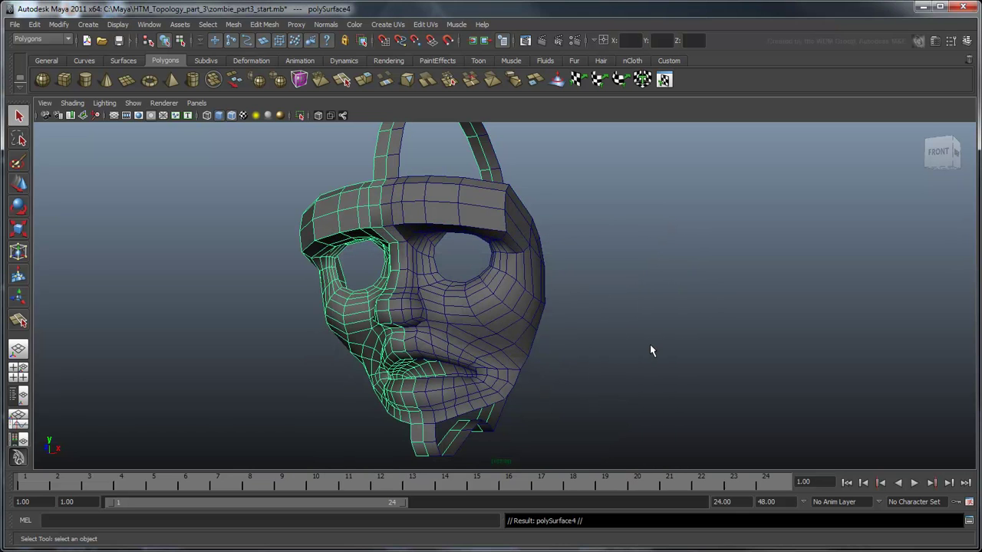
click(650, 350)
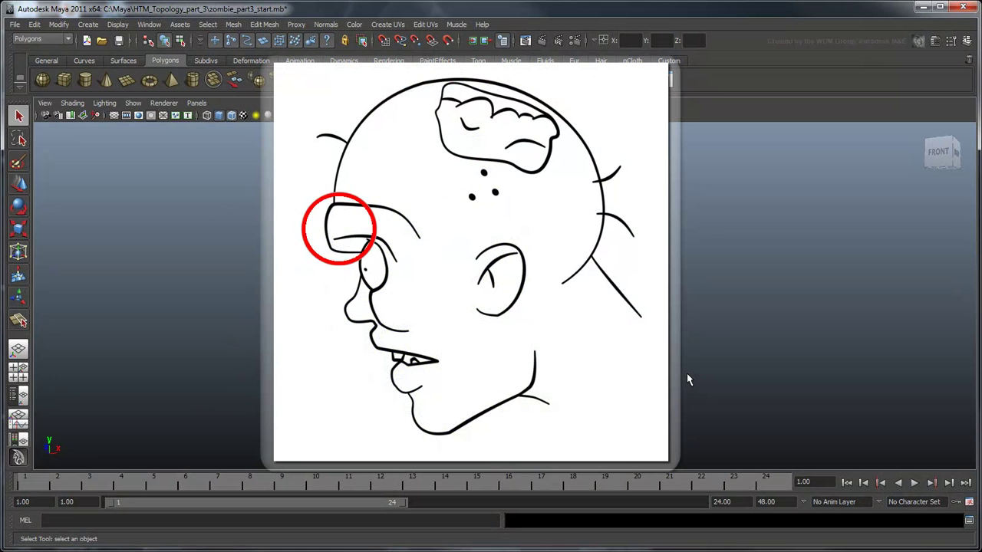
- Move the brow's three centre-line vertices back to form a dip between the two brow halves
scroll(430, 315, up, 5)
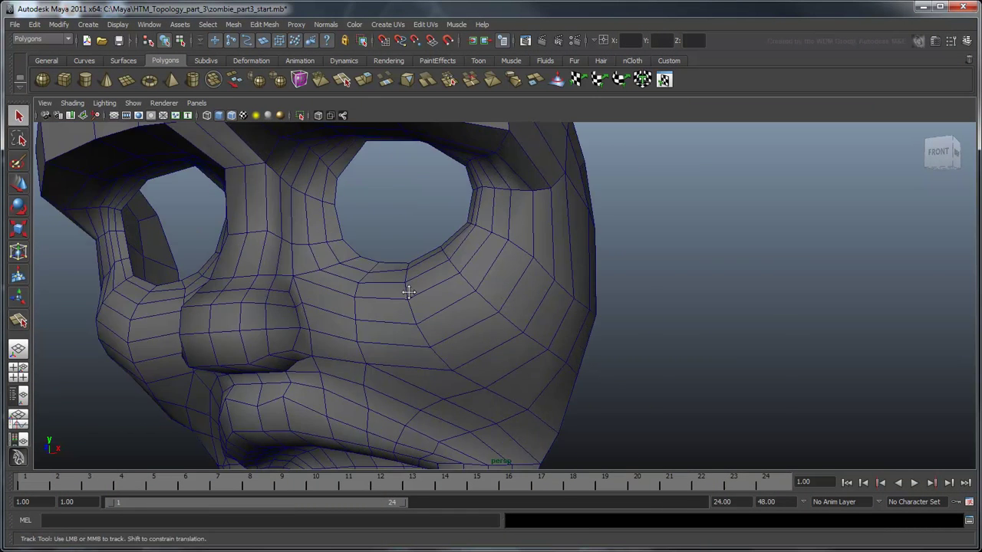
alt+middle_drag(407, 290, 560, 451)
alt+drag(452, 341, 475, 284)
right_drag(472, 280, 436, 277)
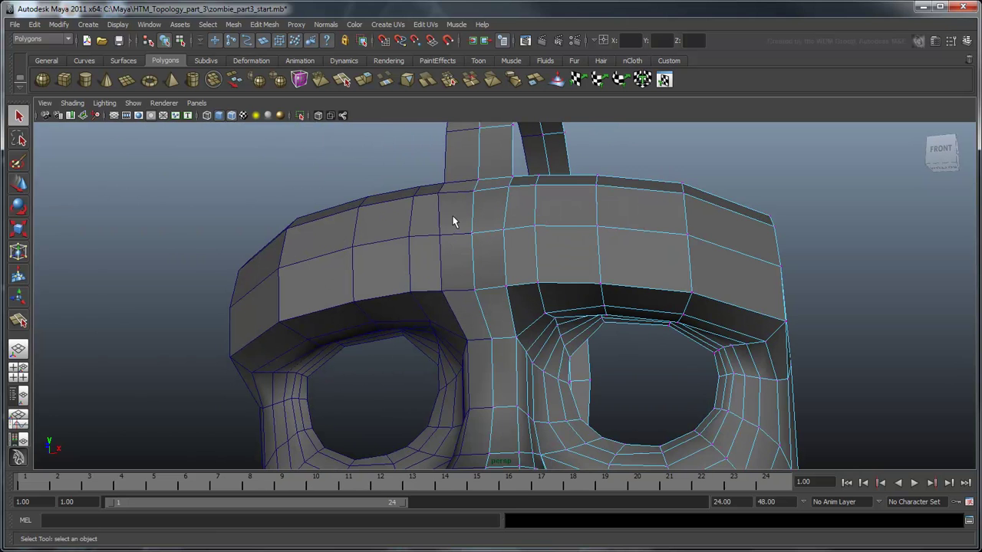
click(475, 192)
shift+click(477, 296)
scroll(475, 283, up, 2)
shift+click(466, 220)
alt+drag(489, 259, 476, 259)
key(w)
drag(437, 173, 668, 335)
- Push back the column of three brow vertices beside the centre line to shape the dip, and return to object mode
click(493, 133)
shift+click(489, 248)
shift+click(482, 183)
key(F8)
key(q)
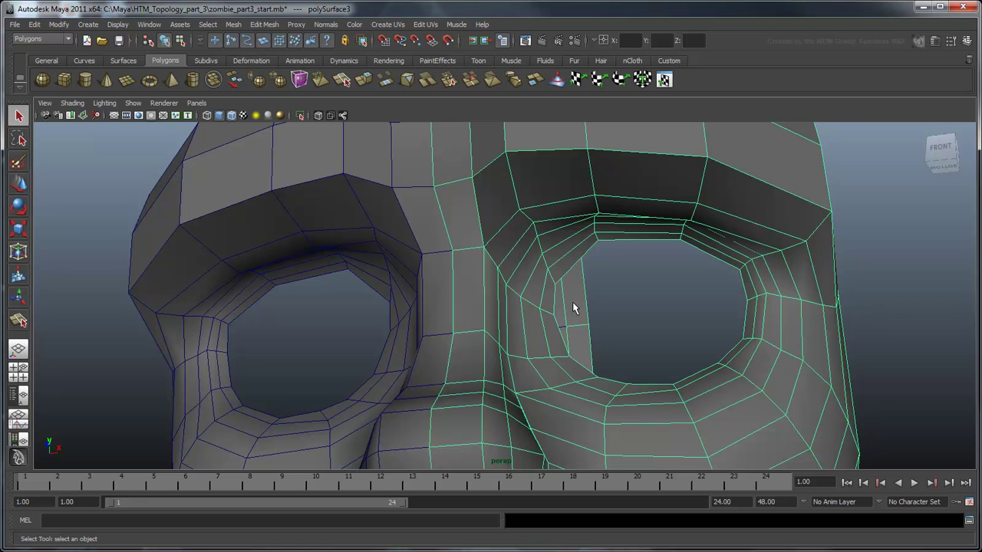
- Split the faces above the nose bridge from the centre line to the bridge corner and from the centre line across to the inner brow
alt+drag(553, 300, 559, 305)
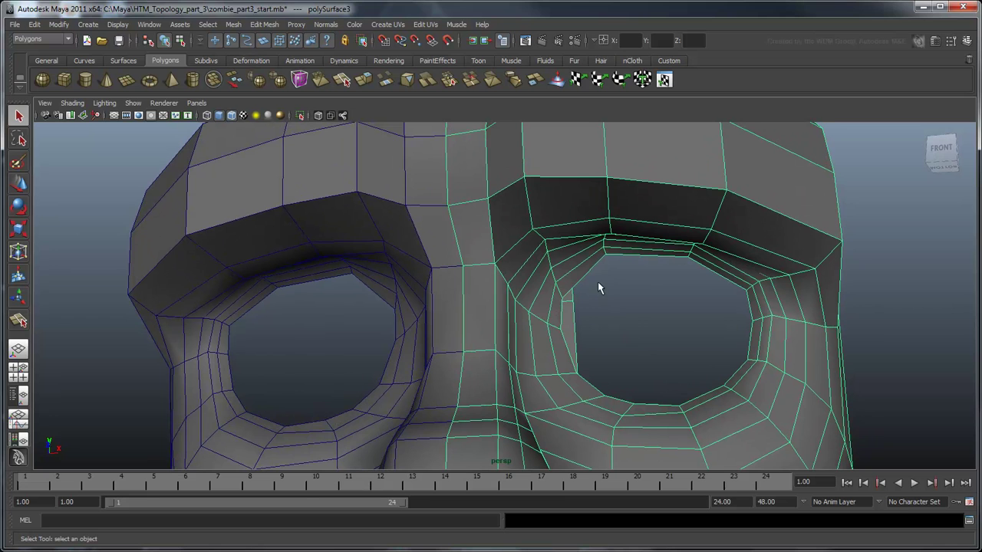
click(343, 84)
click(459, 240)
drag(494, 246, 496, 263)
key(Return)
click(454, 225)
drag(454, 225, 539, 240)
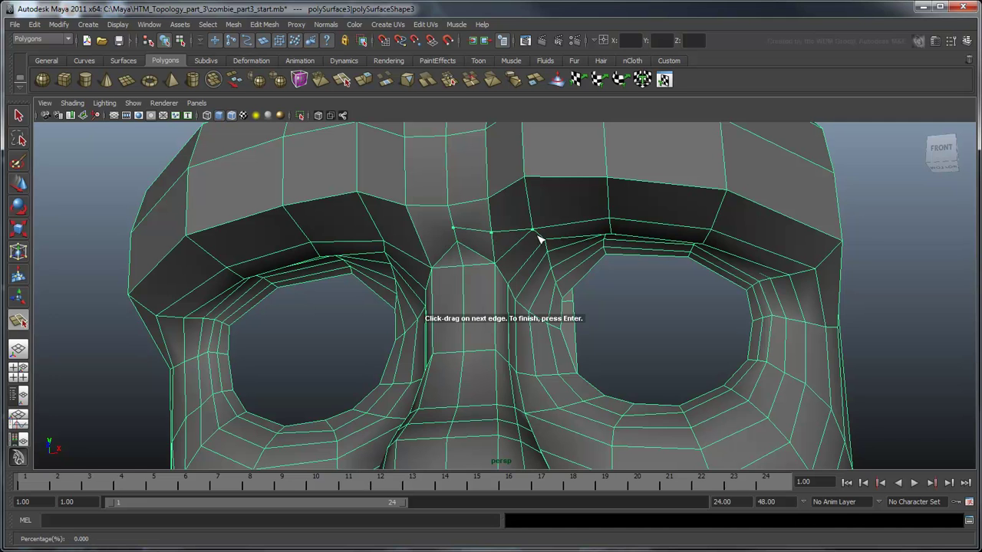
key(Return)
- Delete the short vertical edge above the nose bridge corner and split from its upper vertex to the middle of the diagonal edge
right_drag(494, 248, 493, 243)
click(492, 240)
key(Delete)
key(g)
click(491, 232)
click(475, 252)
key(Return)
- Move the new vertex in the middle of the diagonal edge up and outward toward the brow
right_drag(475, 257, 426, 250)
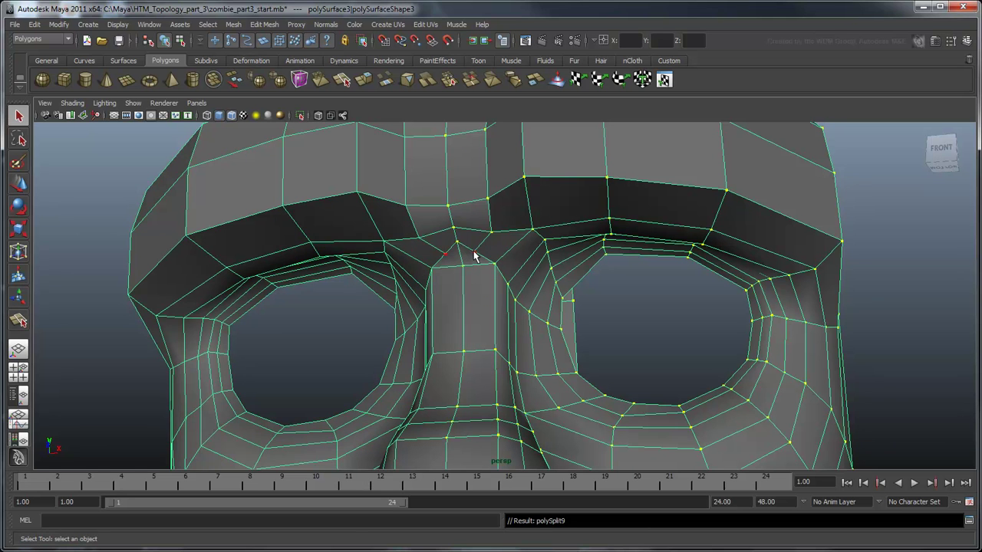
click(476, 248)
key(w)
middle_drag(484, 242, 481, 246)
key(ctrl+z)
- Replace the diagonal edge beside the bridge corner with one from the inner brow vertex to the socket's inner vertex, and raise that vertex
right_drag(510, 271, 504, 259)
click(505, 258)
key(Delete)
key(y)
click(497, 233)
click(508, 283)
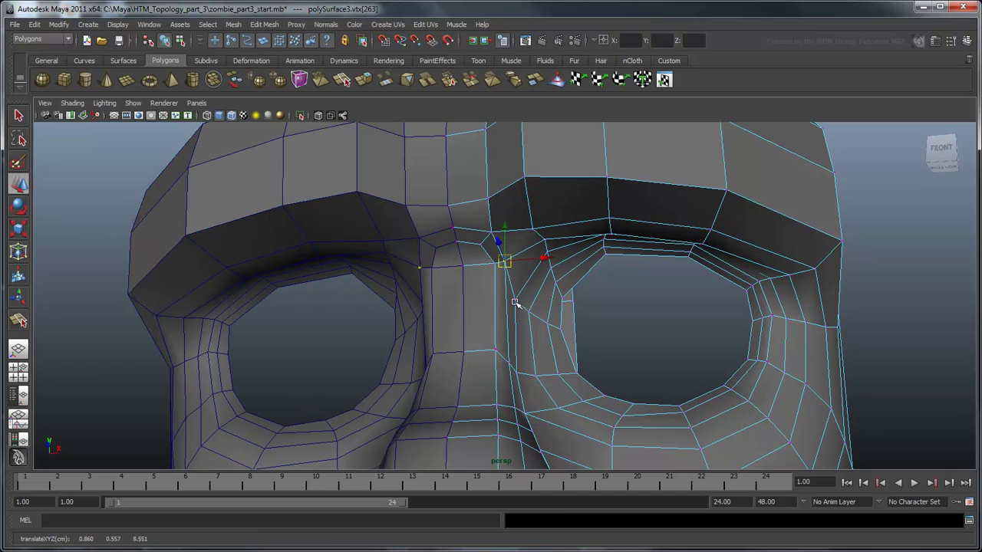
- Slide the vertices along the eye socket's inner corner upward along their edges to even out the spacing
click(517, 299)
key(c)
middle_drag(528, 279, 519, 286)
click(532, 304)
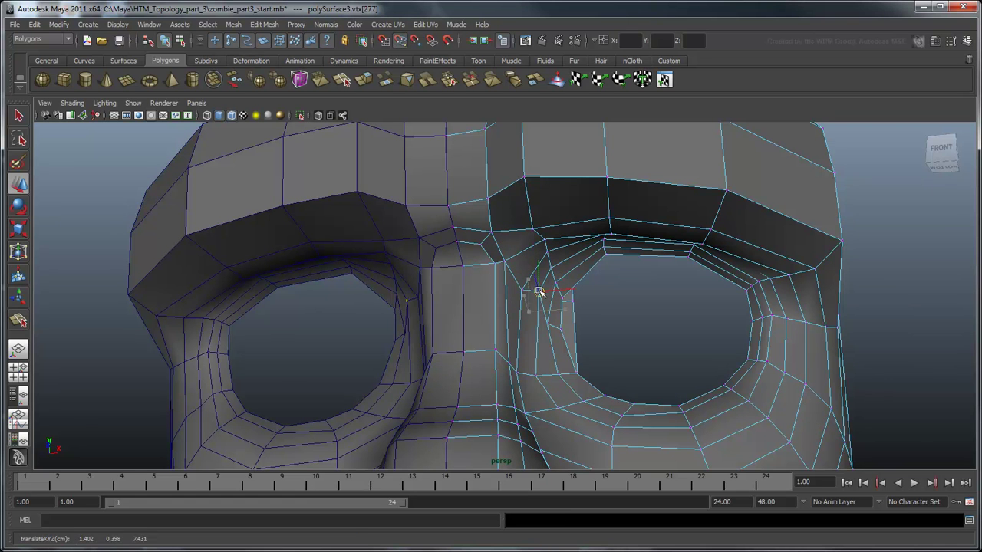
- Slide the row of vertices across the middle of the nose bridge upward along their edges toward the inner eye socket
click(464, 351)
key(c)
middle_drag(464, 298, 507, 326)
click(495, 349)
key(c)
click(510, 364)
click(534, 374)
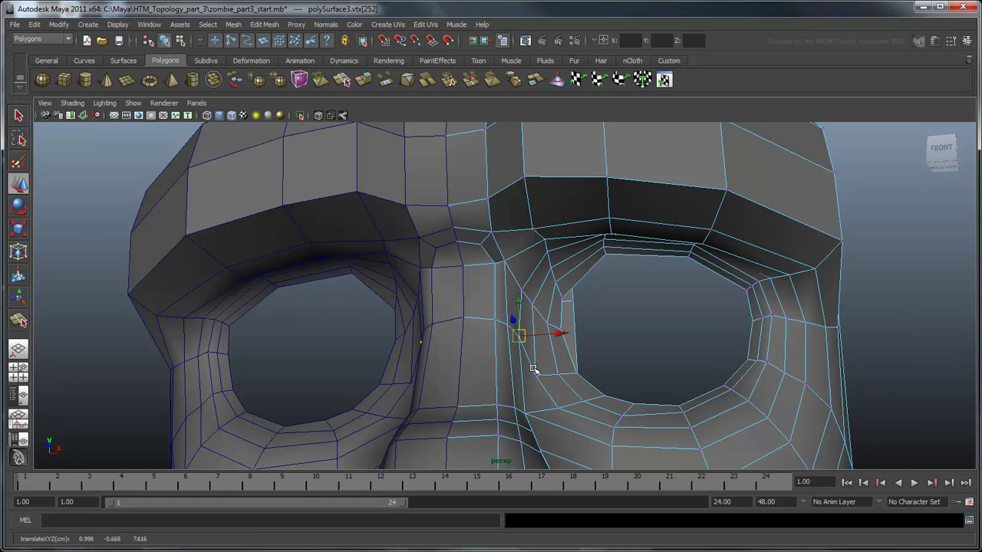
middle_drag(534, 325, 534, 358)
mouse_move(627, 328)
alt+mouse_down()
mouse_move(662, 335)
mouse_move(613, 334)
alt+mouse_up()
click(424, 268)
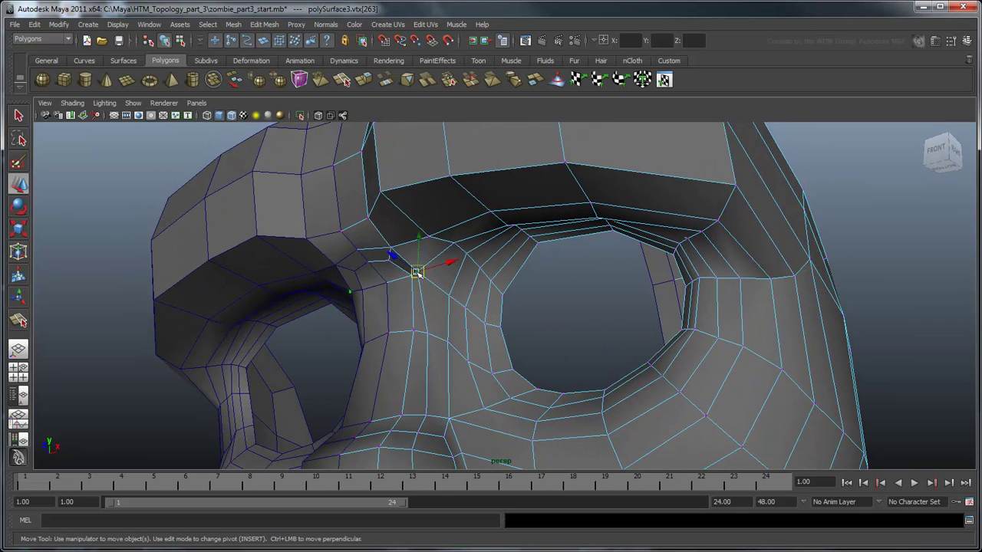
- Apply Soften Edge to the half face, check the shading without wireframe, and save the scene
click(620, 313)
right_drag(491, 329, 541, 313)
key(f)
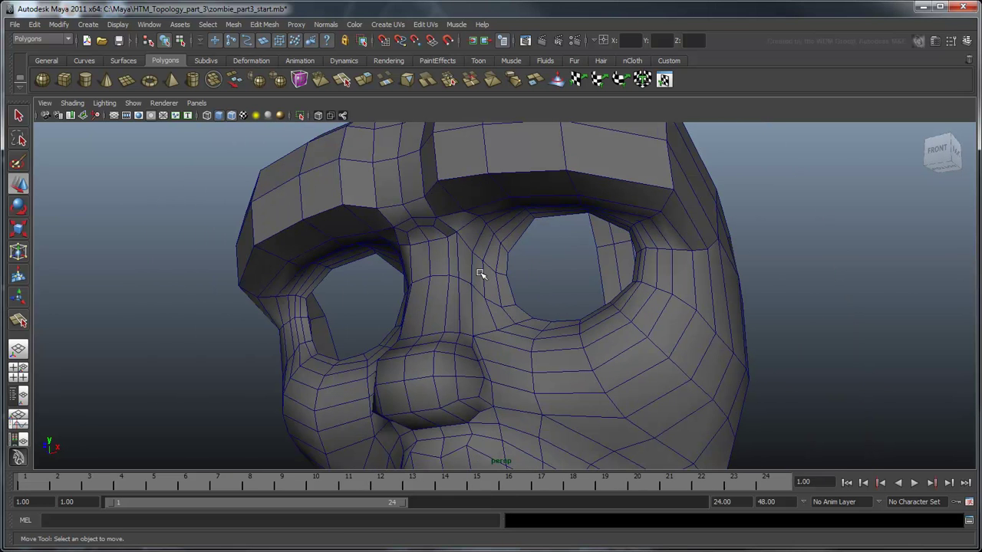
click(231, 115)
click(335, 195)
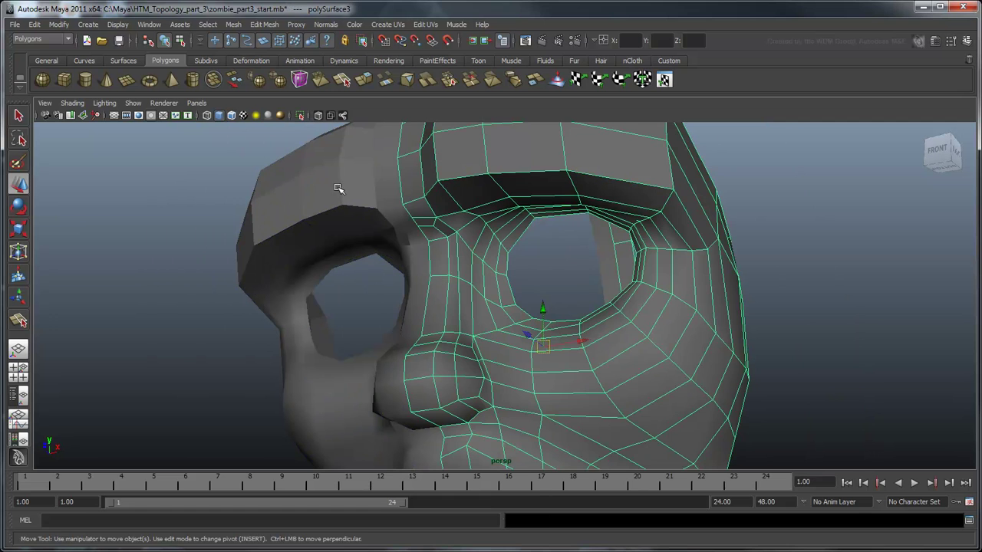
click(324, 24)
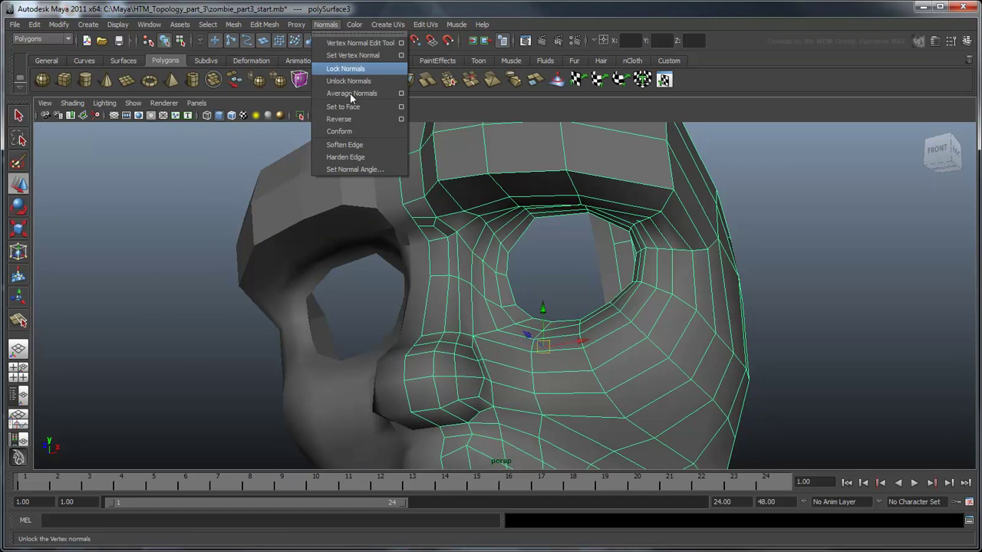
click(354, 143)
click(796, 268)
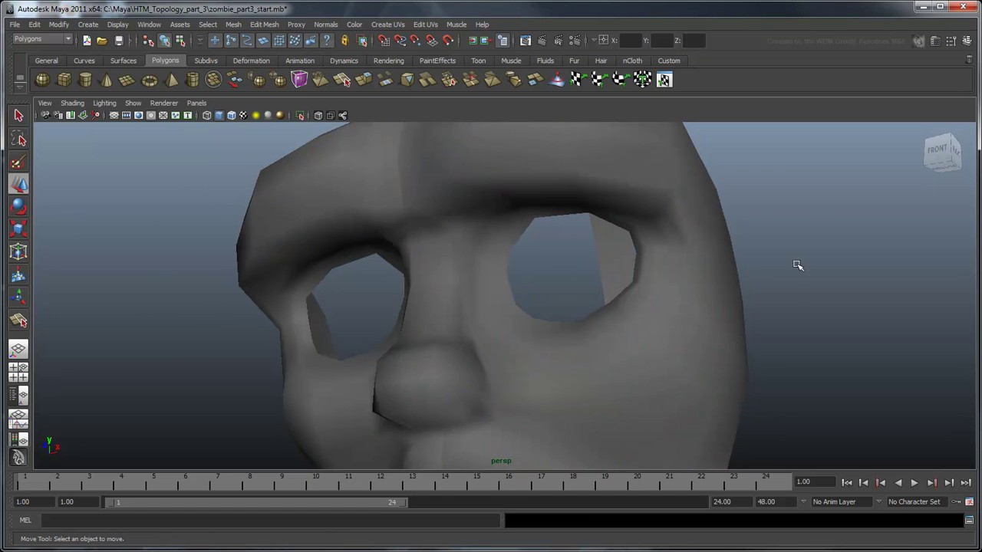
click(231, 115)
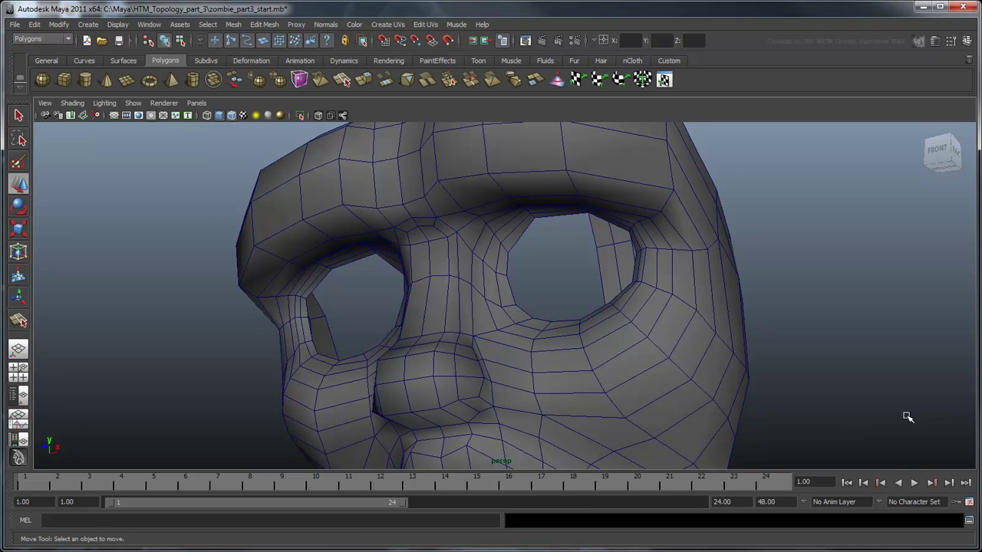
key(q)
key(ctrl+s)
alt+right_drag(772, 316, 702, 299)
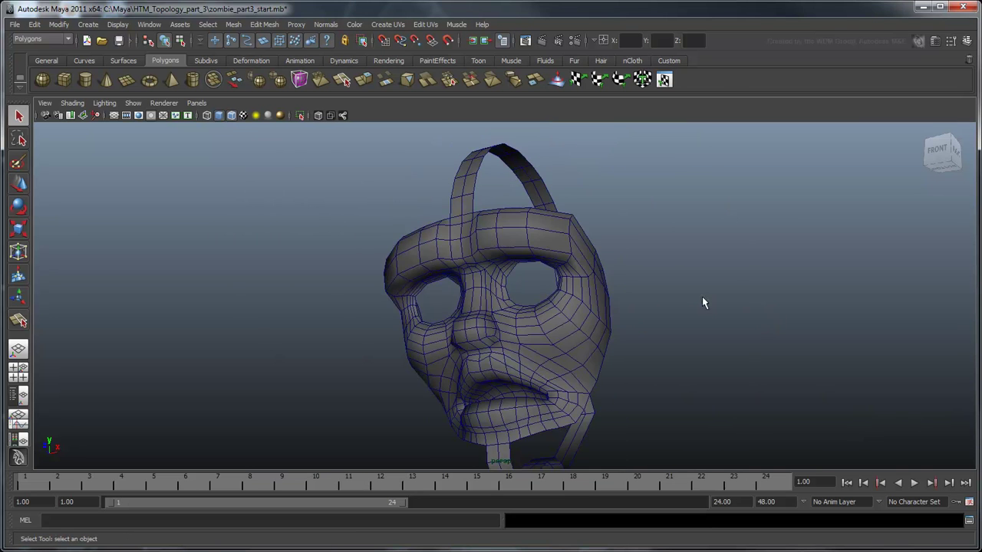
alt+drag(702, 299, 678, 322)
alt+middle_drag(678, 322, 728, 301)
alt+drag(616, 248, 568, 230)
right_drag(568, 230, 528, 235)
alt+drag(614, 419, 618, 385)
click(567, 403)
alt+drag(567, 403, 609, 329)
shift+right_drag(600, 320, 603, 340)
alt+middle_drag(637, 360, 635, 315)
click(520, 345)
drag(520, 345, 533, 360)
scroll(711, 391, up, 5)
alt+middle_drag(717, 396, 583, 315)
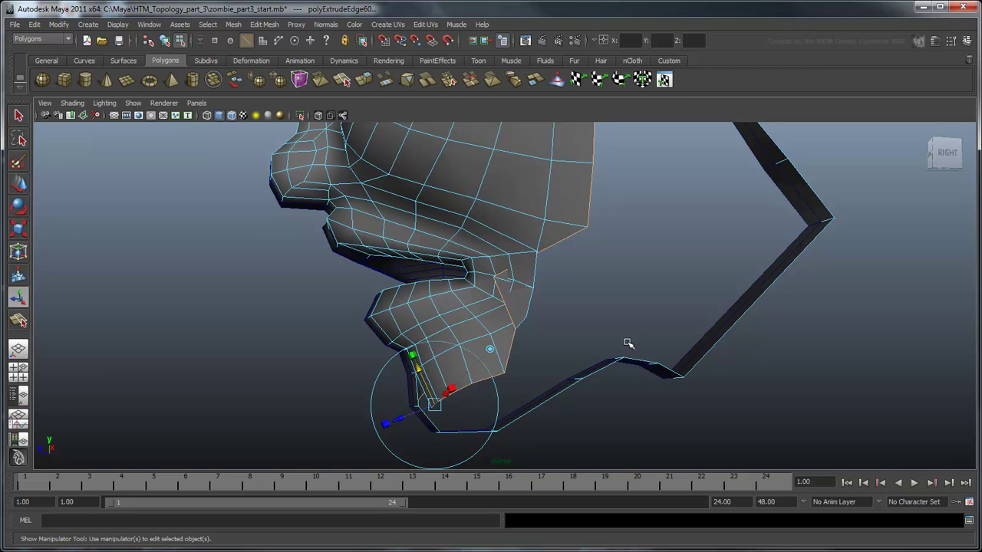
key(ctrl+z)
key(ctrl+z)
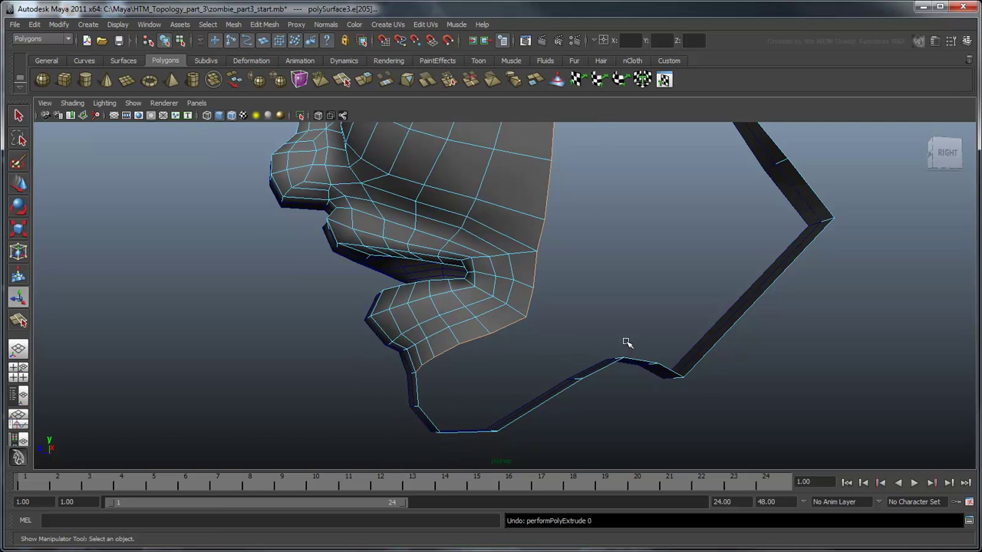
- Extrude the border edges below the lower lip downward to add a row of faces toward the chin strip
click(510, 323)
shift+double_click(420, 367)
shift+right_drag(502, 325, 503, 363)
scroll(505, 373, up, 3)
alt+middle_drag(504, 374, 554, 296)
drag(416, 287, 435, 331)
drag(417, 373, 414, 374)
key(t)
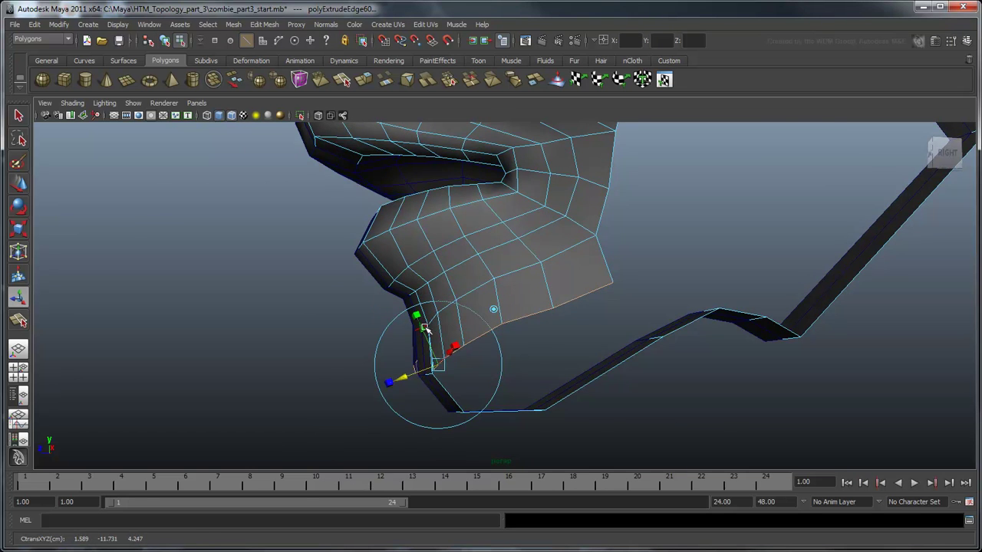
scroll(557, 369, up, 4)
scroll(489, 372, down, 4)
alt+middle_drag(493, 351, 471, 385)
click(460, 387)
- Extrude the cheek's outer border edges and move them back to add a row along the side of the face
alt+drag(575, 246, 525, 210)
double_click(466, 196)
shift+right_drag(465, 195, 460, 224)
key(w)
drag(416, 287, 529, 313)
- Extrude the brow's upper border edges from the outer end to the centre and raise them as a new forehead row
click(540, 306)
alt+drag(453, 310, 495, 317)
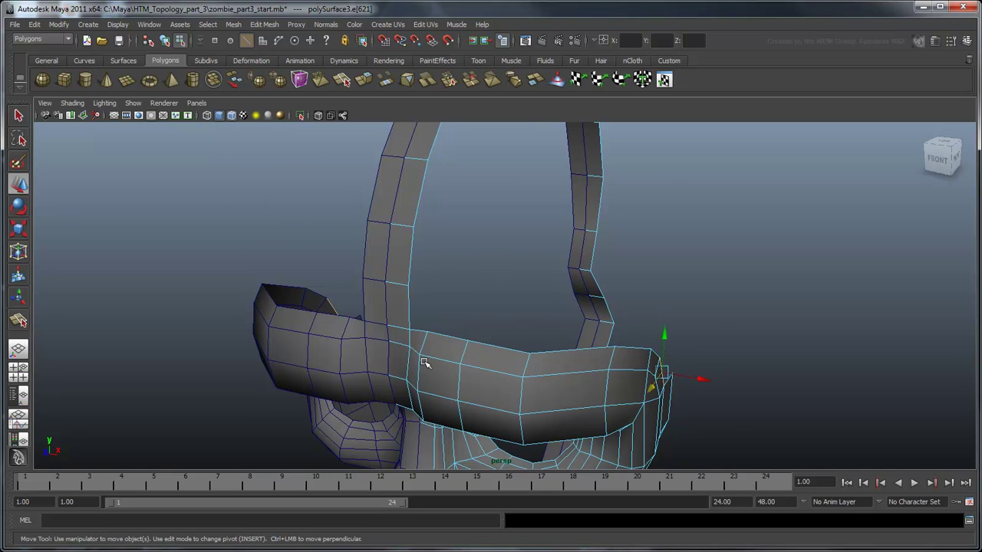
shift+double_click(419, 331)
shift+right_drag(465, 339, 486, 368)
alt+drag(559, 377, 492, 365)
key(w)
drag(406, 281, 406, 237)
drag(372, 279, 375, 280)
- Merge the end vertices of the newly extruded rows to their neighbouring border vertices with the Merge Vertex Tool
mouse_move(543, 340)
alt+mouse_down()
mouse_move(591, 324)
mouse_move(544, 344)
mouse_move(529, 330)
alt+mouse_up()
click(272, 26)
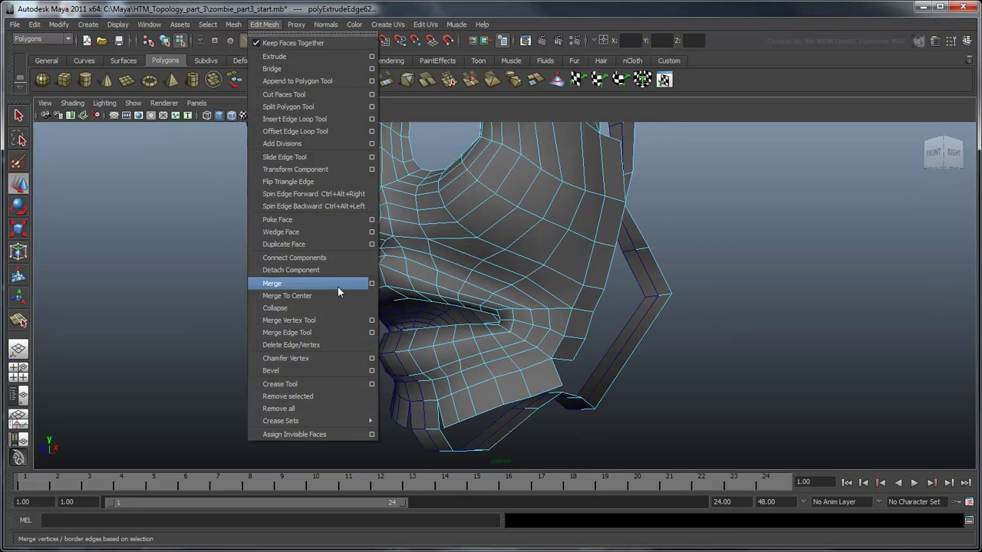
click(331, 314)
mouse_move(449, 401)
alt+mouse_down()
mouse_move(506, 396)
mouse_move(526, 352)
mouse_move(542, 343)
mouse_move(470, 251)
mouse_move(487, 274)
alt+mouse_up()
click(449, 398)
mouse_move(486, 274)
alt+mouse_down()
mouse_move(409, 273)
mouse_move(467, 277)
alt+mouse_up()
scroll(326, 234, up, 4)
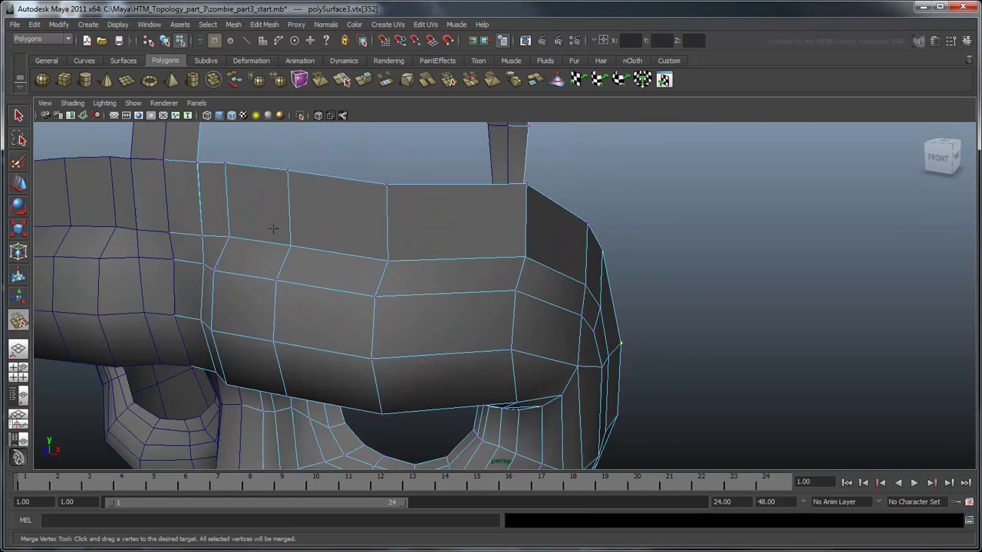
alt+middle_drag(274, 228, 346, 281)
click(315, 248)
key(w)
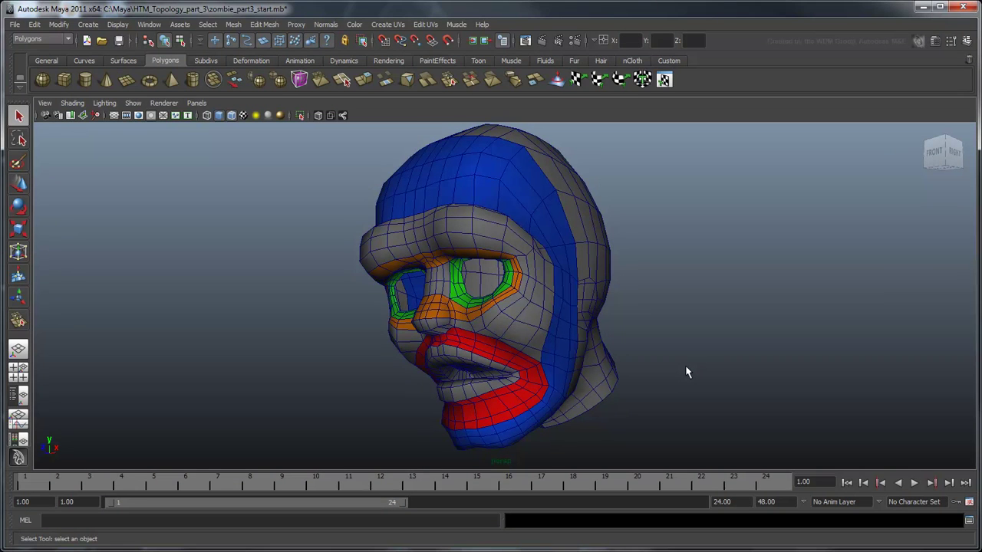
- Examine the completed head's edge flow at the crown, behind the jaw and around the ear opening, including against the side-view reference drawing
click(593, 304)
alt+drag(675, 215, 548, 259)
scroll(546, 260, up, 4)
alt+middle_drag(546, 260, 568, 312)
alt+drag(568, 313, 563, 315)
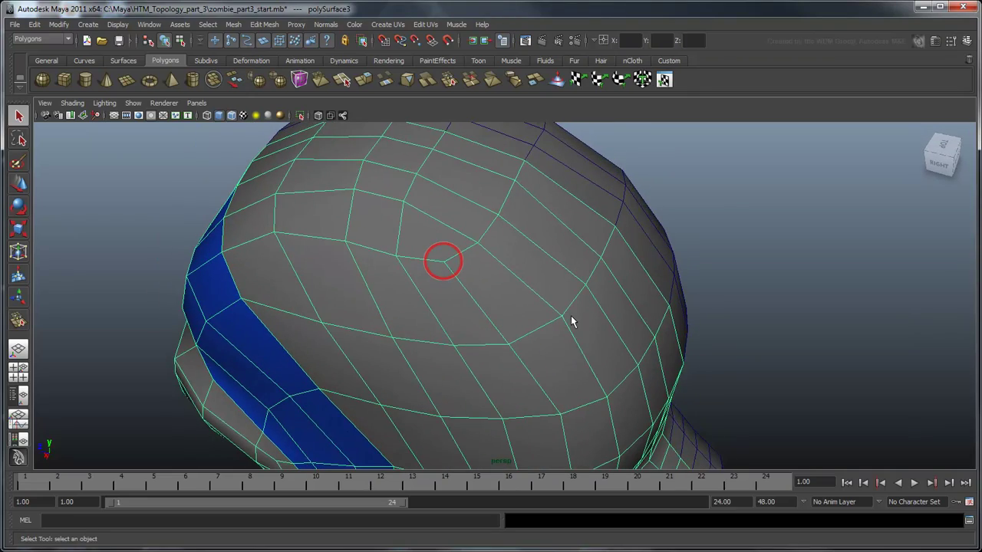
alt+drag(499, 351, 613, 314)
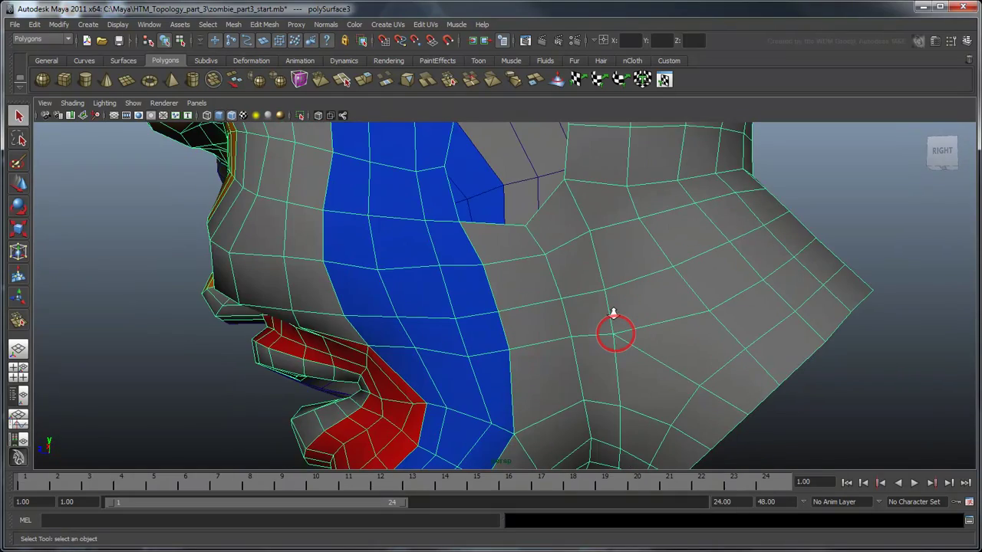
alt+right_drag(613, 315, 589, 379)
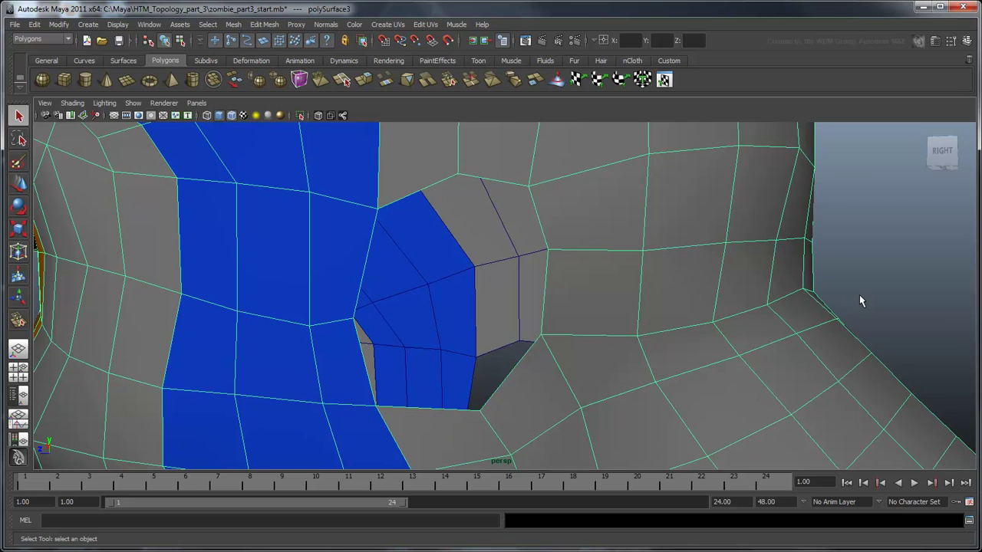
key(space)
key(space)
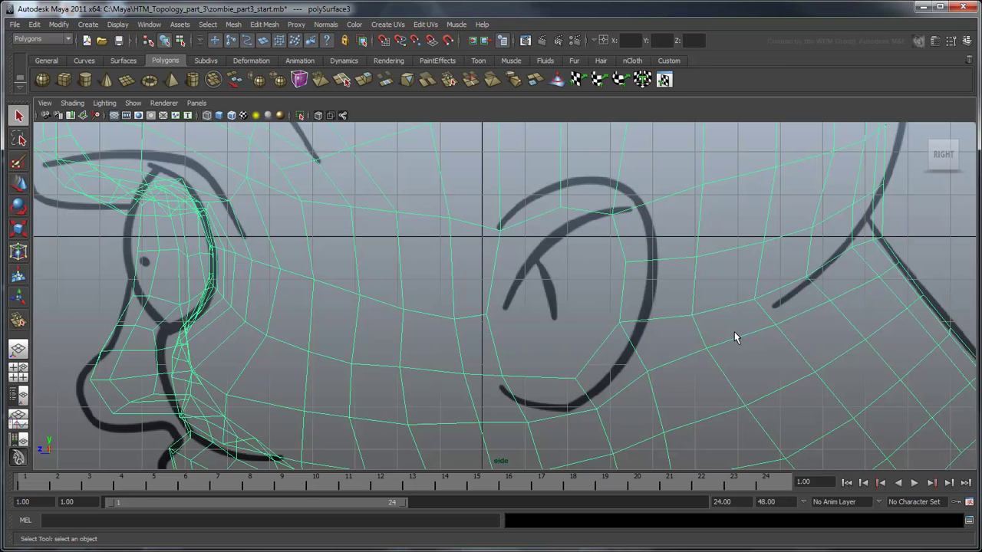
- Extrude the ear opening's border edges on the half head and pull the new edges out from the side of the head
click(734, 332)
key(t)
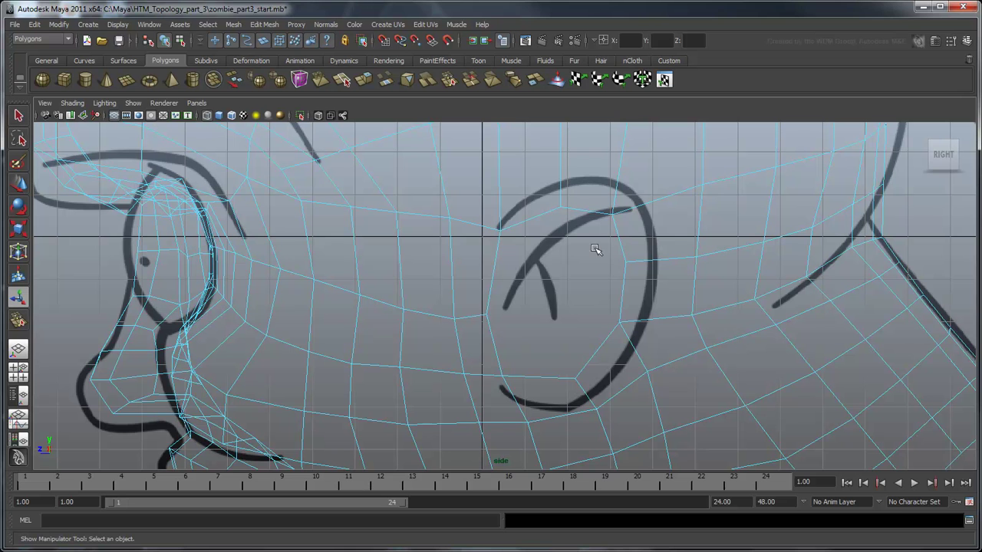
click(550, 376)
shift+right_drag(550, 376, 550, 406)
key(space)
key(space)
mouse_move(649, 164)
alt+mouse_down()
mouse_move(639, 157)
mouse_move(680, 176)
alt+mouse_up()
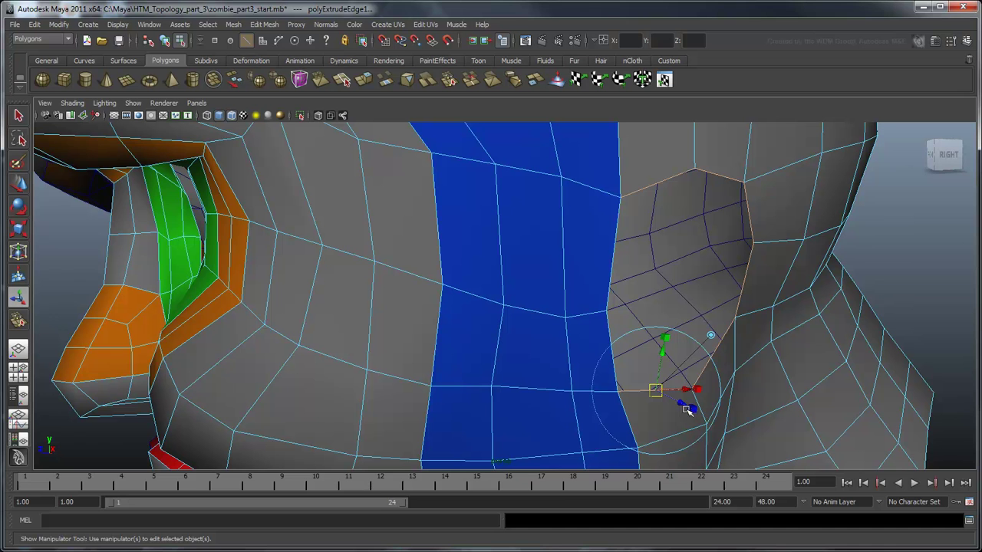
drag(677, 400, 693, 408)
- Raise the upper edges of the extruded ear border slightly
click(710, 174)
shift+click(685, 178)
alt+drag(683, 225, 639, 226)
key(w)
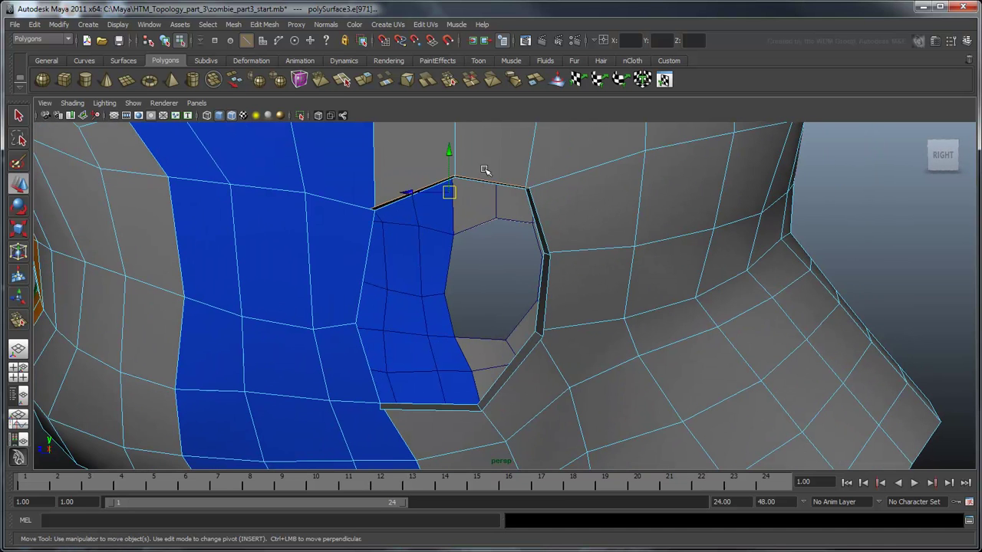
drag(451, 153, 451, 144)
- In the side view, move the ear border's upper and upper rear vertices onto the ear outline in the reference drawing
key(space)
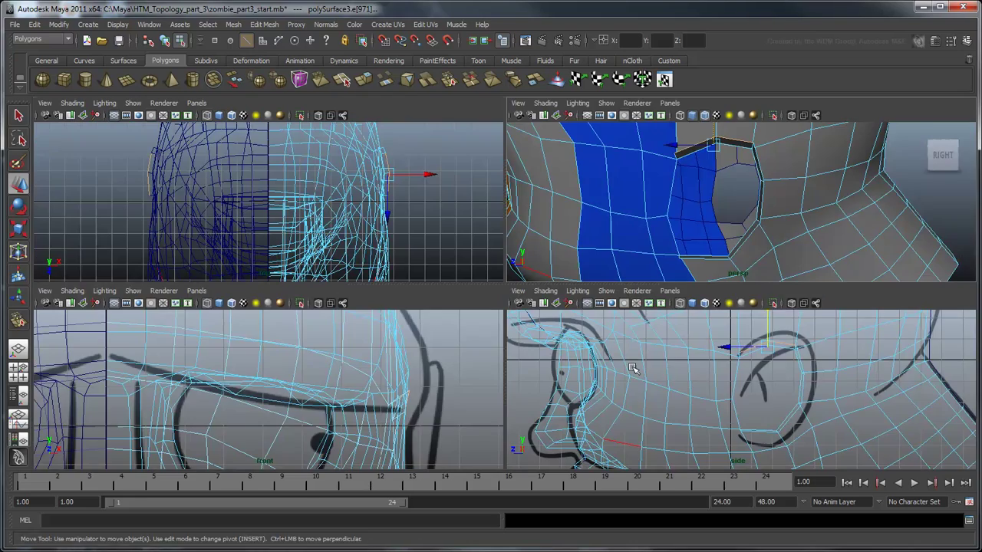
key(space)
right_drag(560, 210, 517, 168)
click(550, 195)
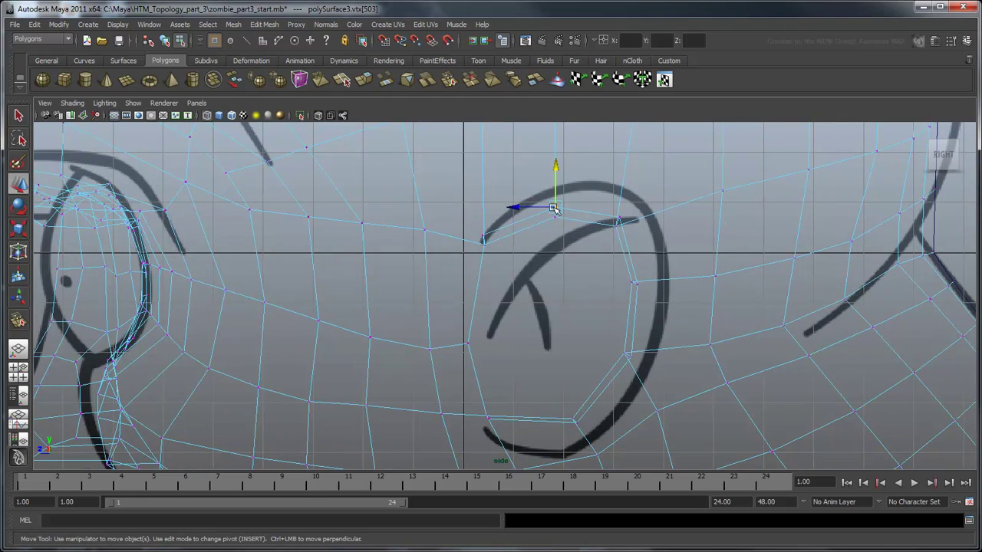
drag(627, 218, 629, 219)
drag(620, 219, 631, 197)
click(637, 285)
drag(636, 282, 663, 281)
- Move the ear border's lower rear and bottom vertices onto the lower part of the drawn ear outline
alt+middle_drag(663, 284, 652, 242)
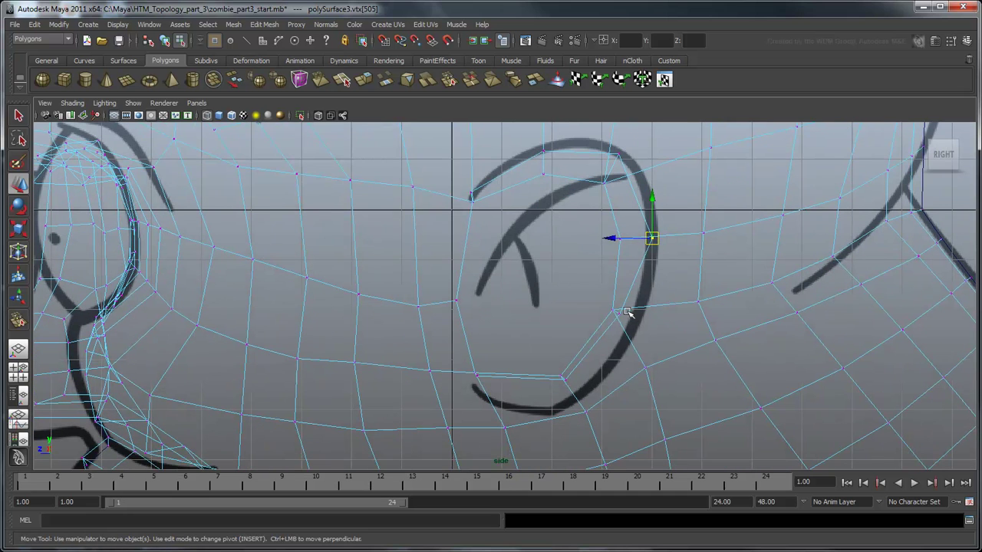
click(621, 314)
drag(621, 315, 634, 328)
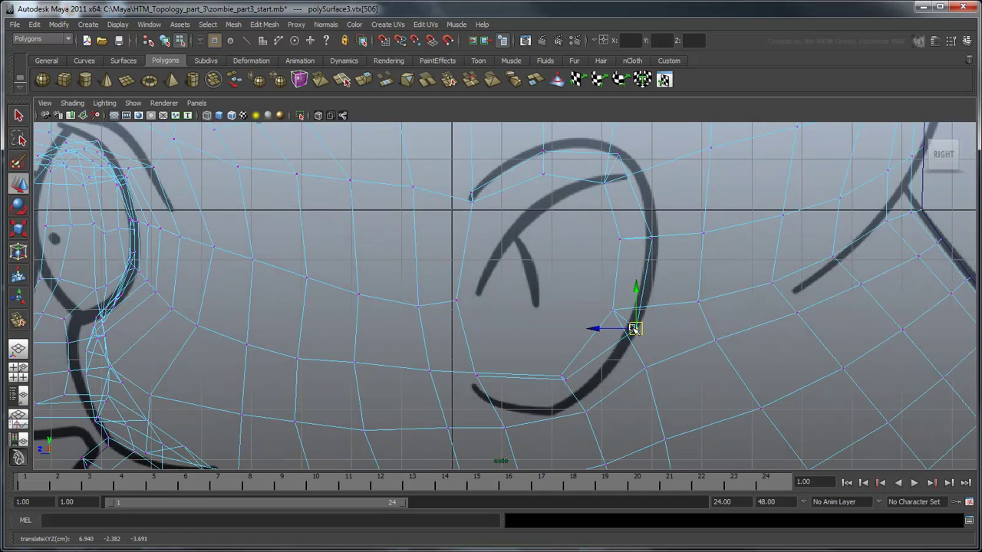
click(565, 381)
drag(566, 381, 560, 410)
click(479, 379)
drag(479, 379, 477, 397)
- Merge the end vertices of the extruded ear border to the head's neighbouring vertices with the Merge Vertex Tool
mouse_move(547, 368)
alt+mouse_down()
mouse_move(674, 230)
mouse_move(537, 234)
alt+mouse_up()
click(264, 24)
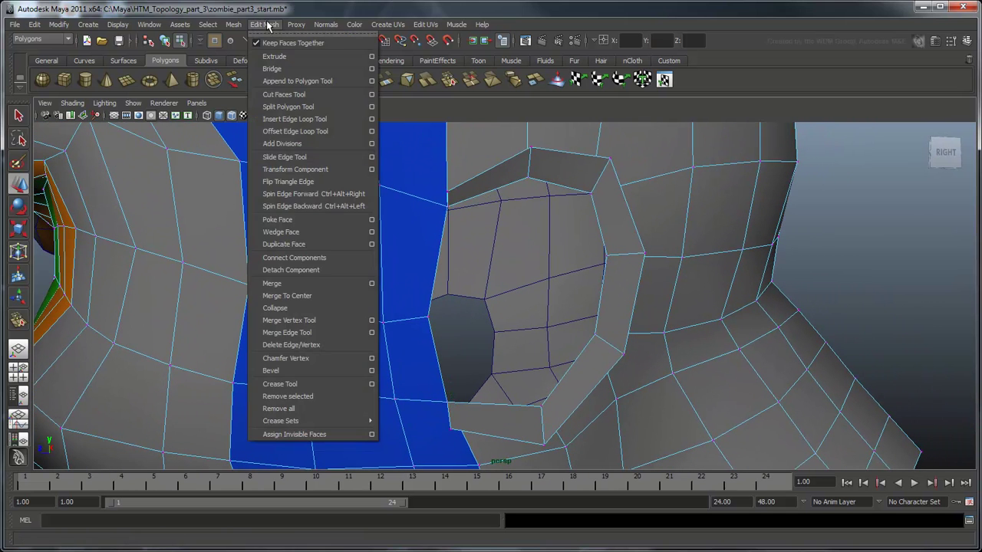
click(331, 321)
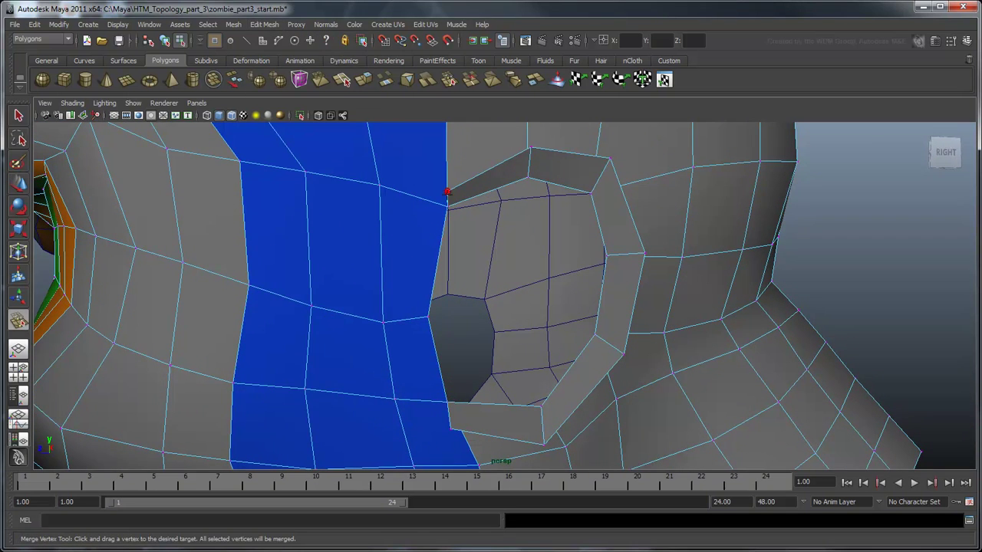
drag(450, 206, 447, 206)
drag(436, 398, 438, 400)
alt+drag(519, 337, 478, 296)
key(q)
- Insert an edge loop along the extruded band that forms the side of the ear
alt+middle_drag(478, 296, 475, 313)
click(264, 24)
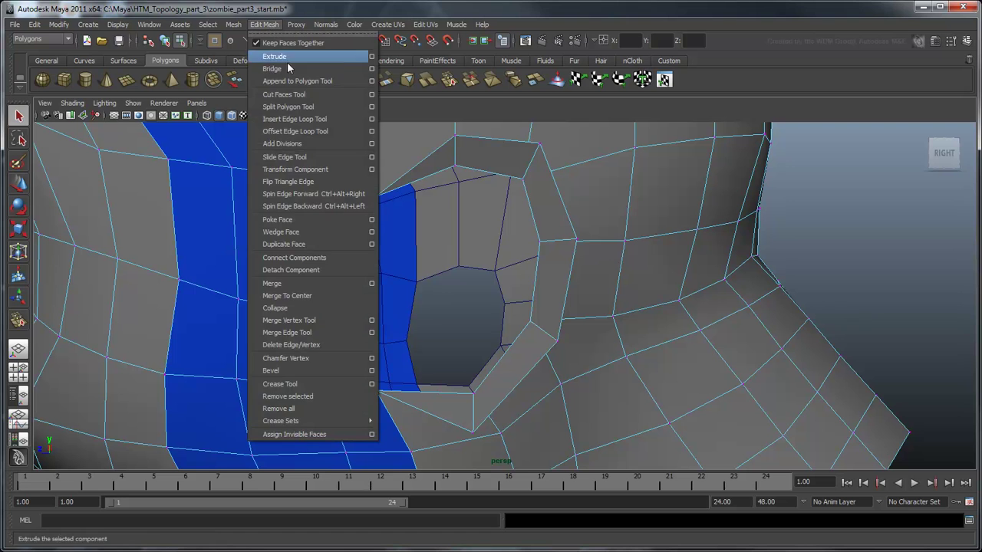
click(345, 113)
click(456, 155)
key(q)
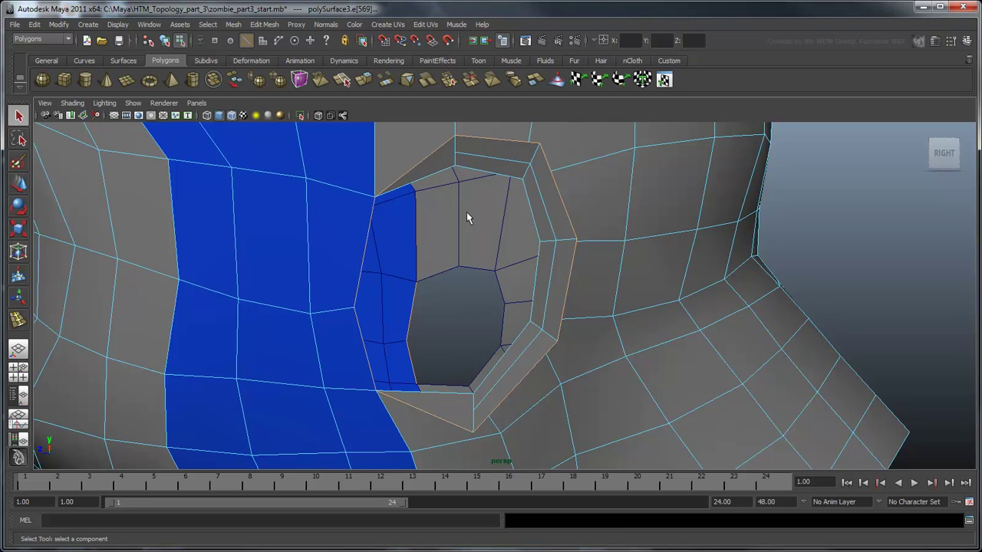
- Extrude the whole outer border of the ear outward and shift its two front edges back toward the ear opening
shift+right_drag(544, 354, 546, 368)
alt+drag(545, 346, 581, 289)
alt+middle_drag(581, 289, 476, 272)
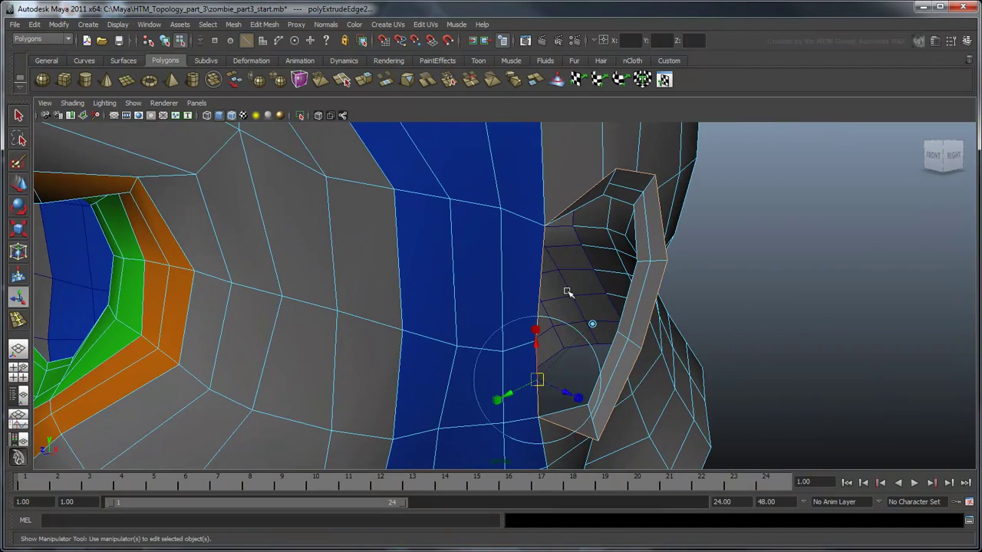
key(w)
drag(637, 311, 384, 287)
click(399, 278)
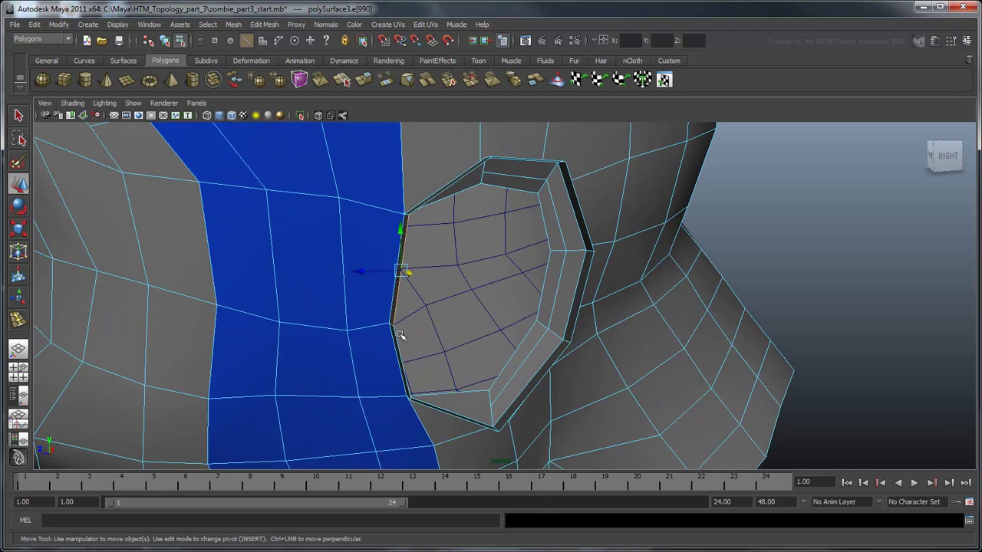
shift+click(396, 337)
alt+drag(450, 331, 383, 294)
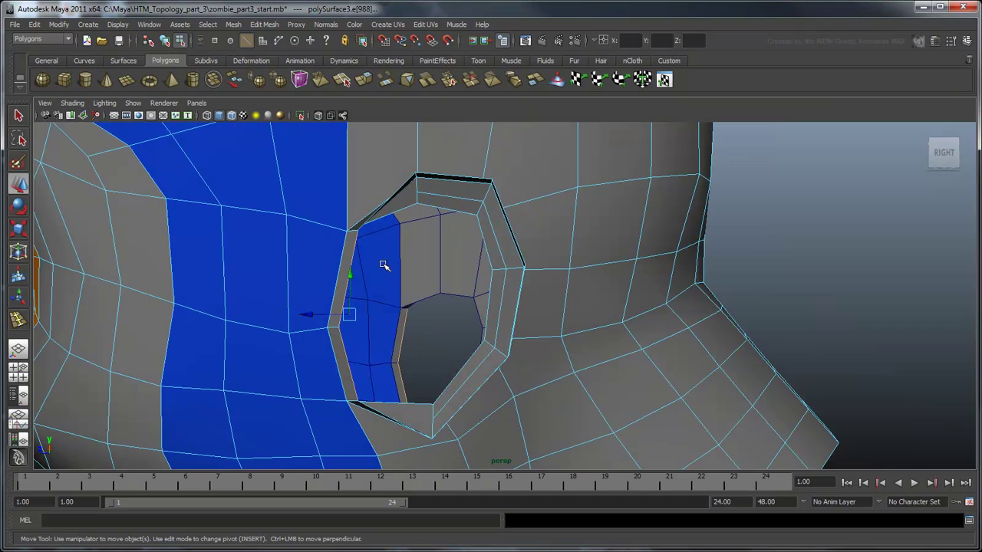
- Extrude the ear's border edges again and scale them inward to form the rim
key(q)
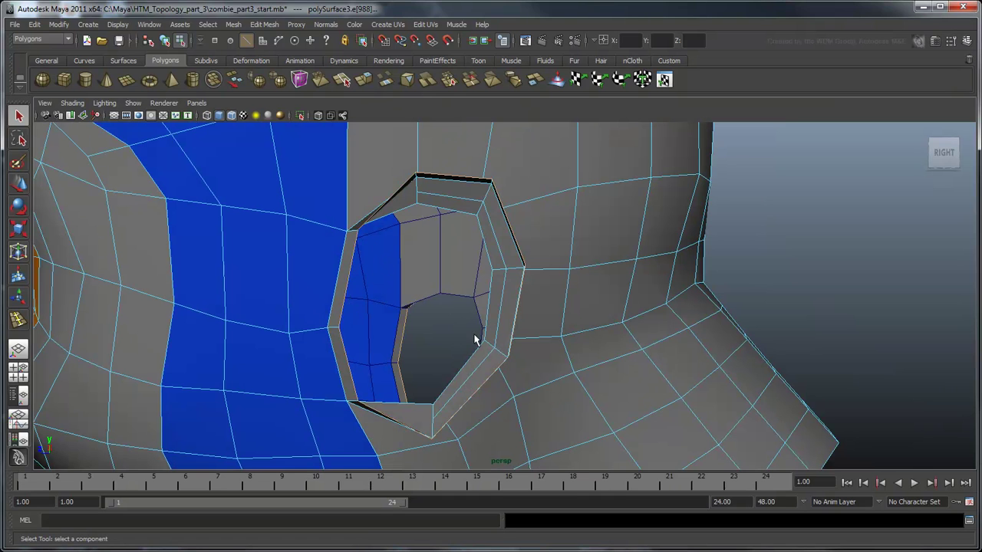
shift+right_drag(509, 330, 491, 329)
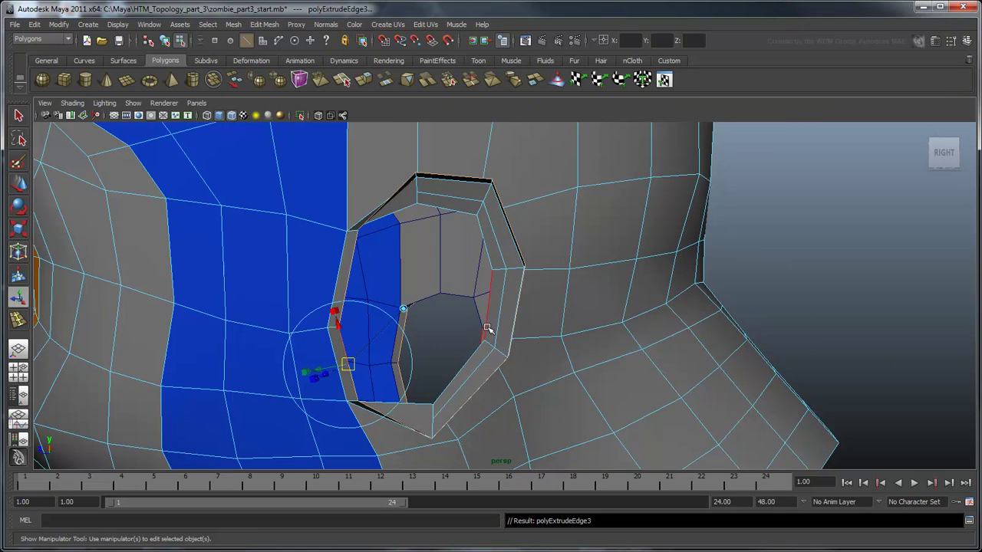
key(r)
drag(432, 307, 395, 297)
- Extrude the rim's inner edges and push them in toward the head to recess the ear
shift+right_drag(499, 301, 502, 329)
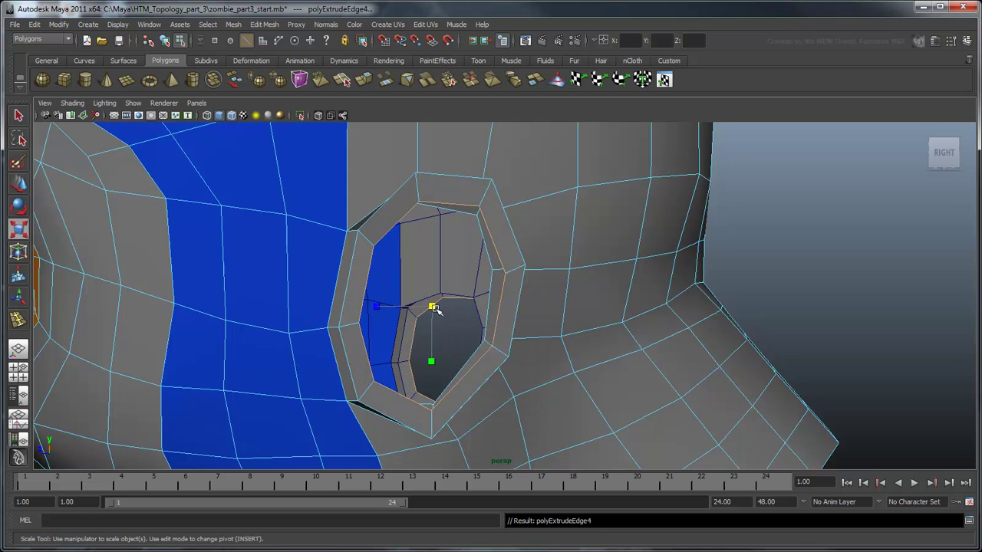
alt+drag(460, 328, 565, 362)
key(w)
drag(637, 342, 486, 401)
- Extrude the recessed edge loop and scale it down to a small hole in the middle of the ear
shift+right_drag(487, 403, 496, 434)
key(r)
drag(489, 339, 403, 335)
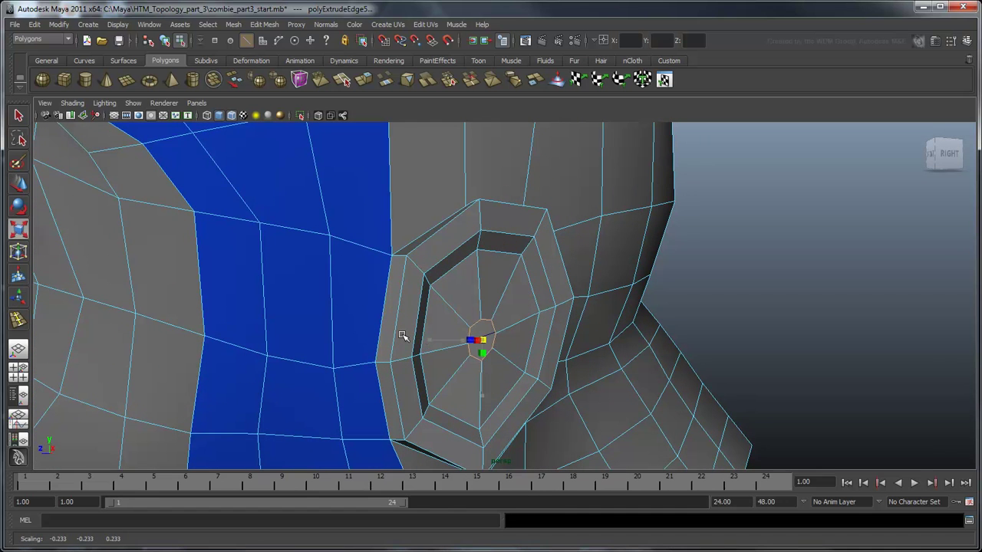
drag(493, 337, 575, 352)
- Close the small hole in the ear by merging all of its border vertices to the center
right_drag(470, 334, 438, 335)
scroll(432, 338, up, 3)
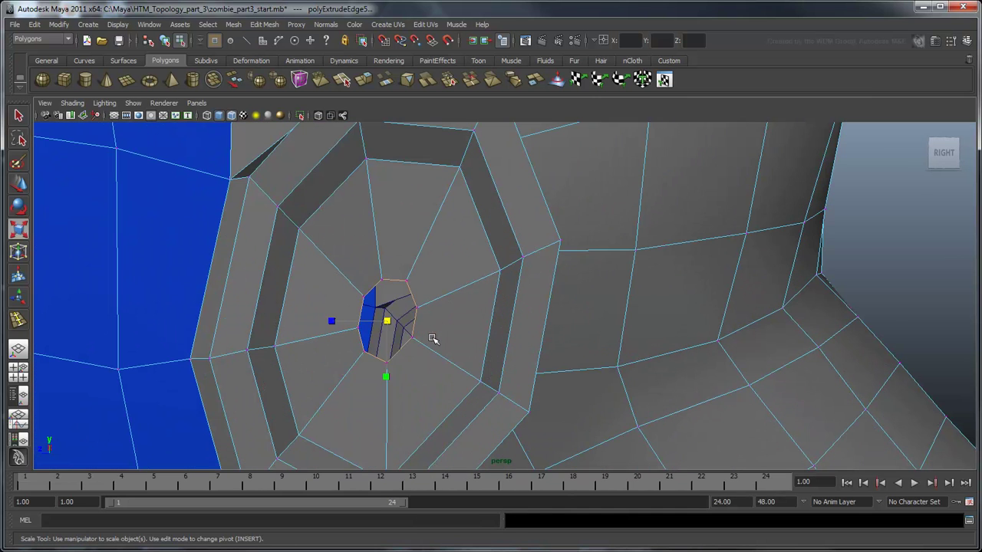
click(382, 281)
shift+double_click(408, 281)
key(q)
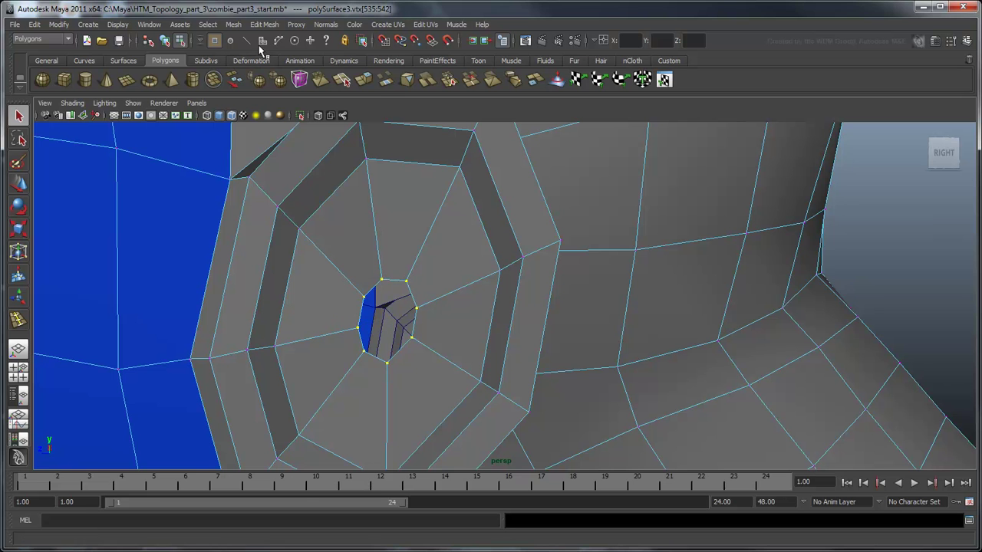
click(264, 24)
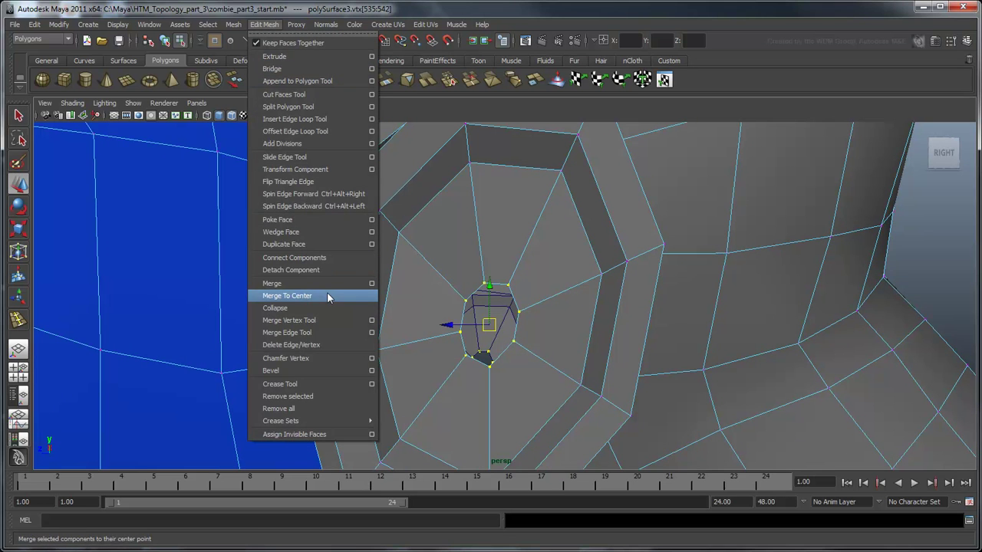
click(327, 297)
- Delete every second edge radiating from the ear's centre point so that the triangles become quads
right_drag(537, 348, 521, 326)
scroll(520, 325, down, 3)
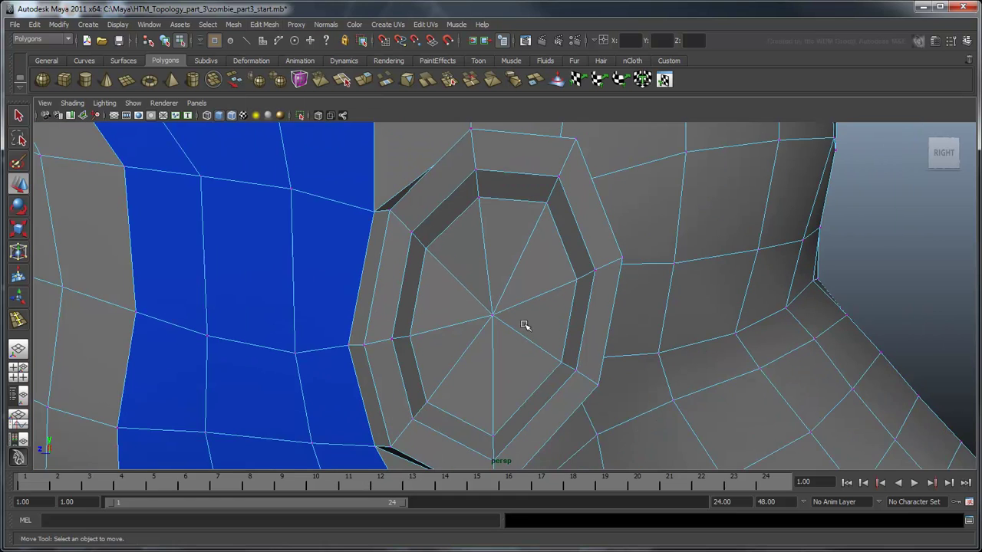
alt+middle_drag(526, 328, 520, 313)
click(461, 269)
key(q)
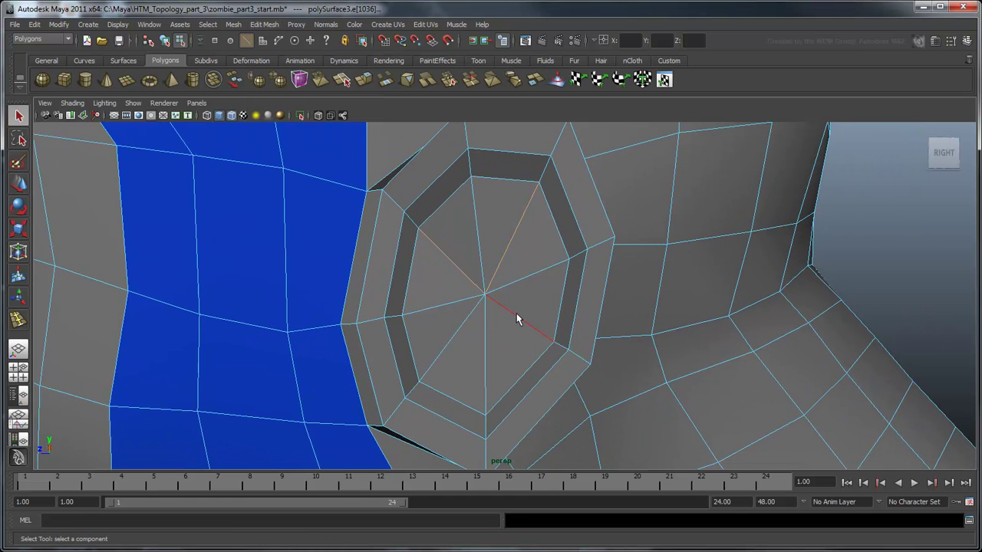
shift+click(459, 327)
key(Delete)
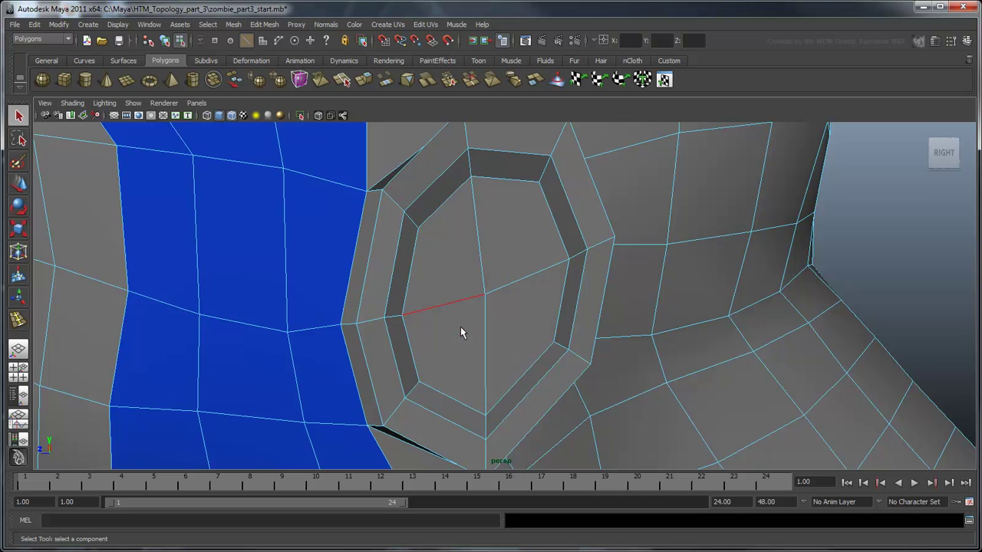
- Examine the finished ear's shape from several angles and check how it sits on the whole head
alt+drag(460, 326, 398, 312)
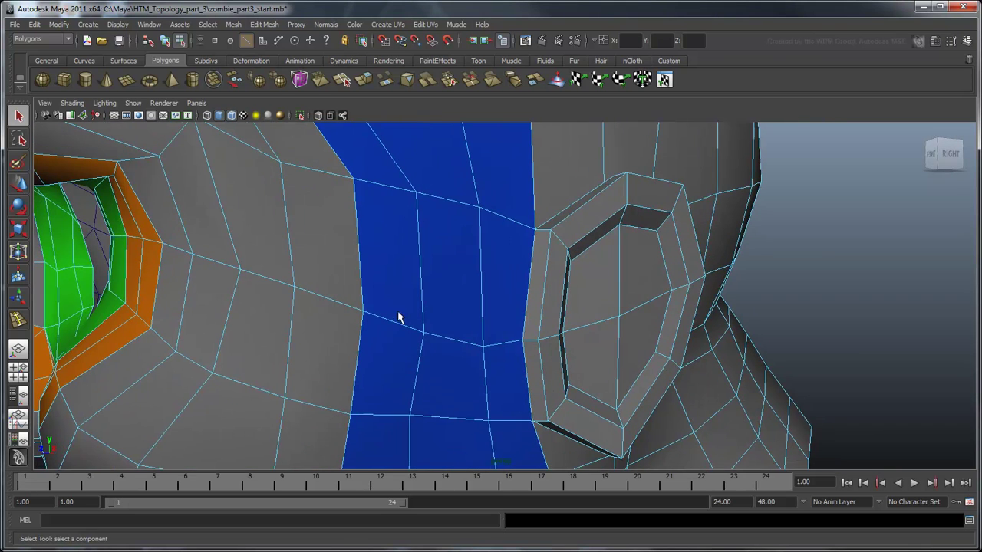
alt+drag(622, 280, 510, 310)
click(555, 307)
key(w)
alt+drag(642, 351, 579, 301)
click(545, 293)
click(682, 266)
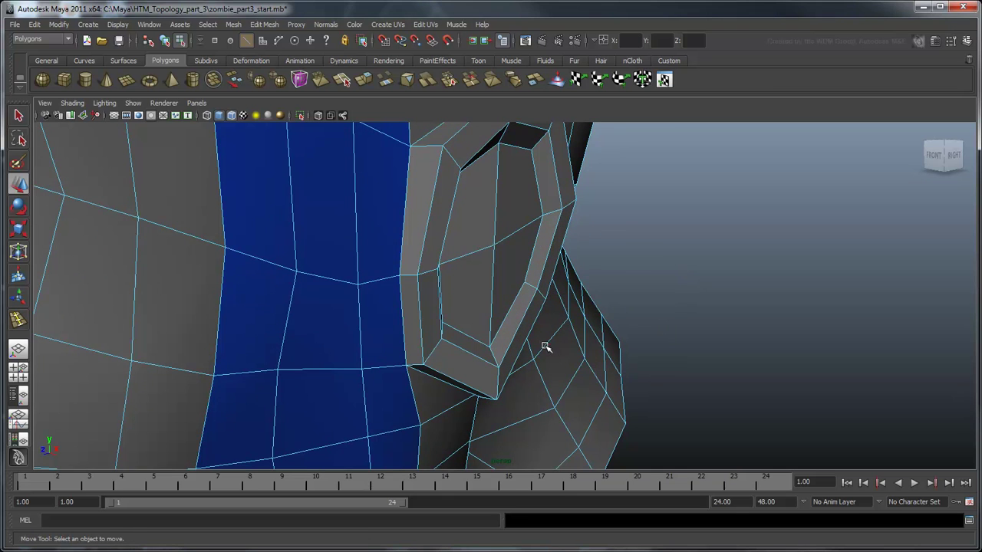
scroll(546, 346, down, 5)
alt+middle_drag(545, 345, 638, 349)
alt+drag(638, 349, 342, 271)
right_drag(338, 272, 318, 275)
alt+drag(318, 275, 575, 282)
click(558, 280)
right_drag(577, 271, 622, 244)
alt+drag(575, 302, 554, 351)
alt+right_drag(555, 351, 543, 361)
alt+middle_drag(542, 361, 558, 367)
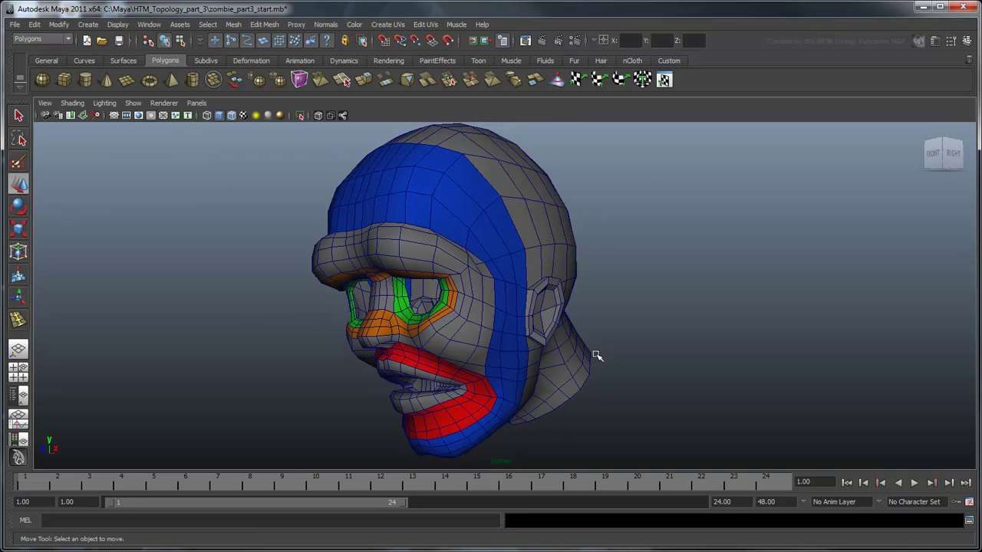
- Combine the original half head and its mirrored instance into one mesh
click(535, 274)
key(q)
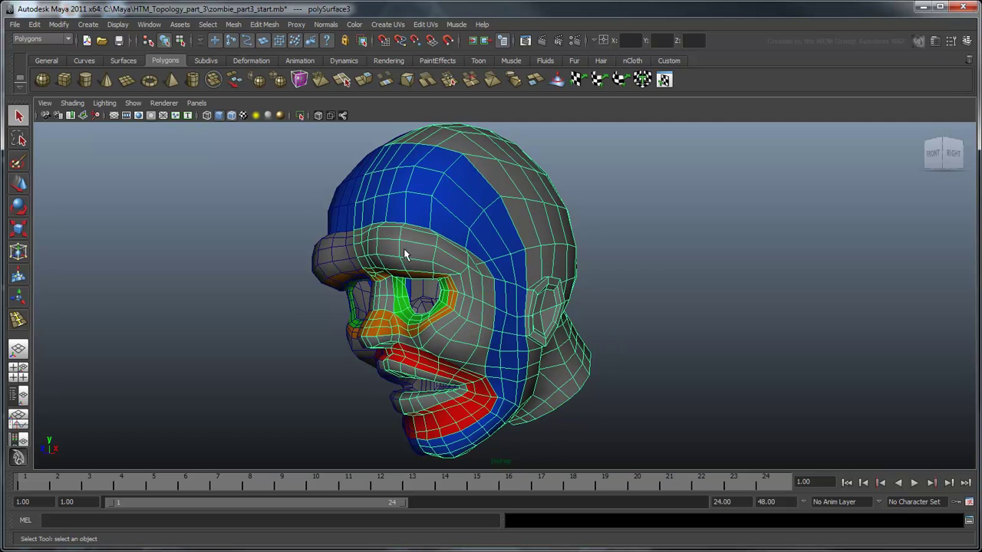
click(333, 255)
click(234, 24)
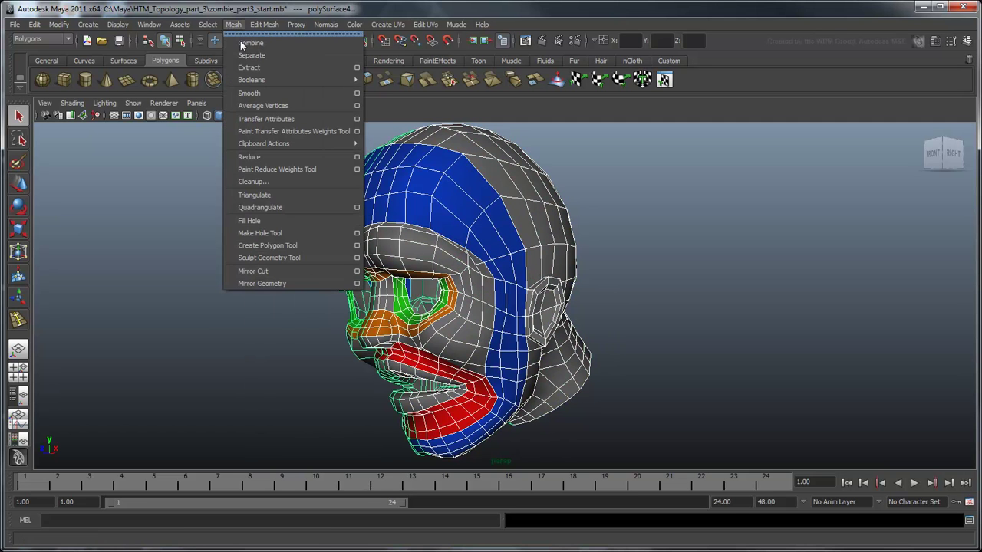
click(271, 44)
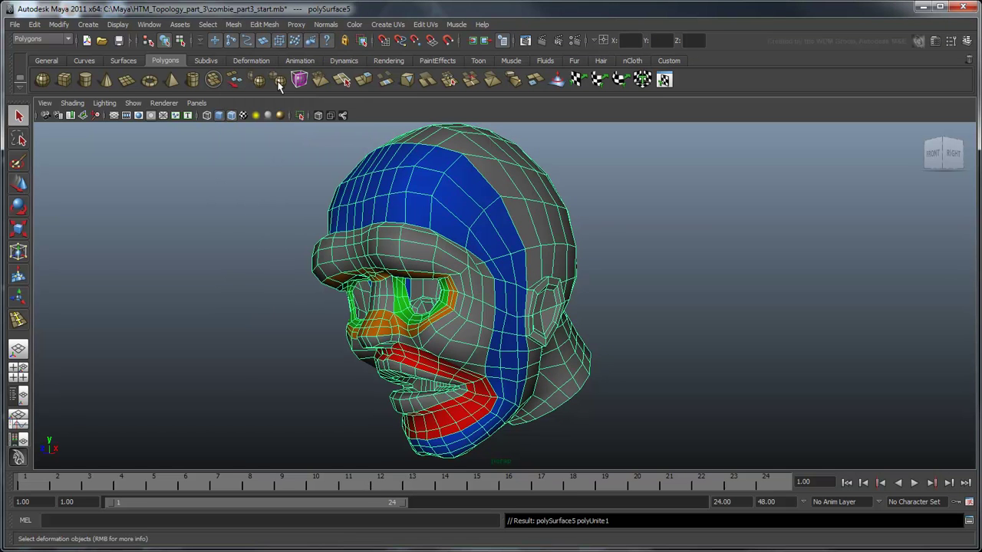
click(290, 219)
- In the front view, select all vertices on the head's centre line and merge them with a threshold of 0.0100
key(space)
key(space)
scroll(449, 377, down, 5)
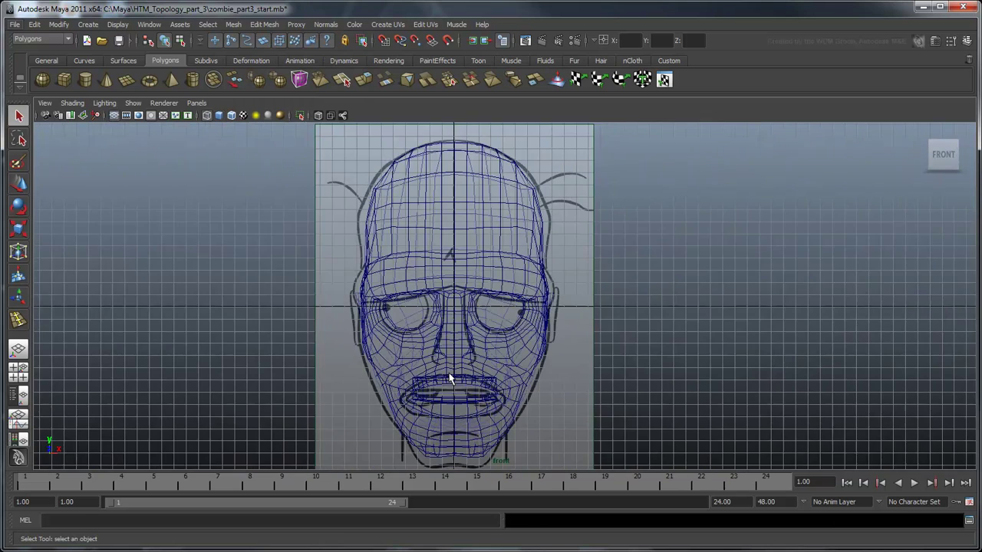
alt+middle_drag(456, 299, 480, 296)
click(469, 295)
right_drag(470, 294, 445, 295)
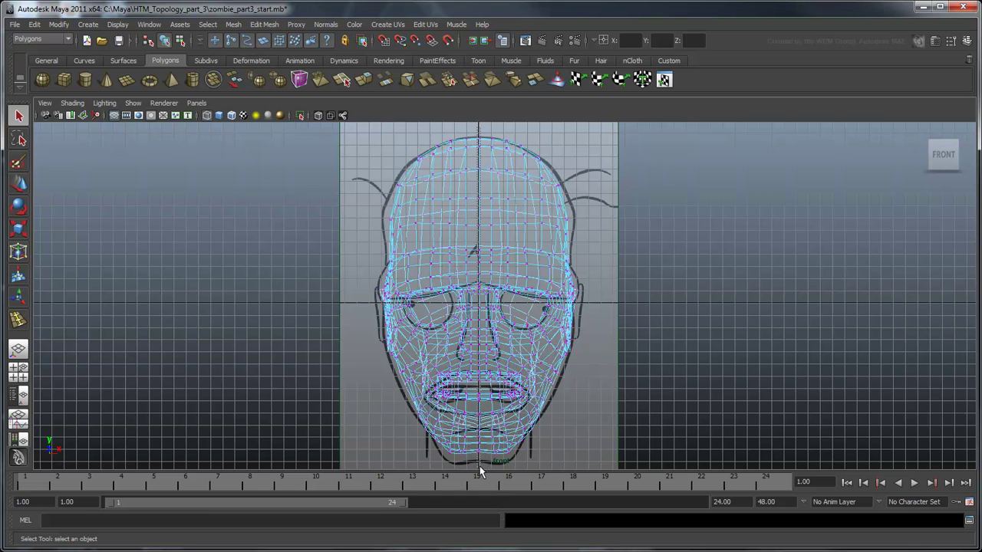
drag(477, 127, 480, 465)
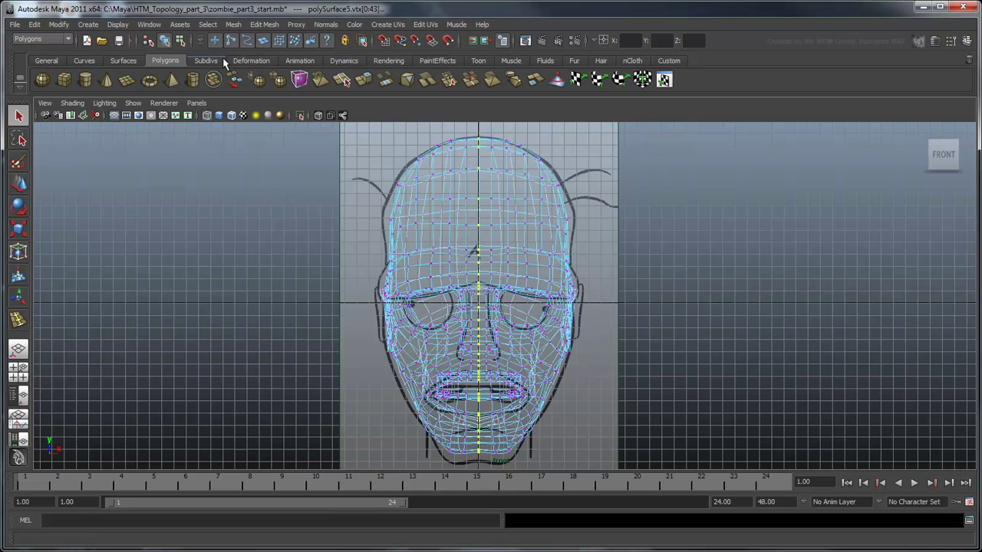
click(264, 24)
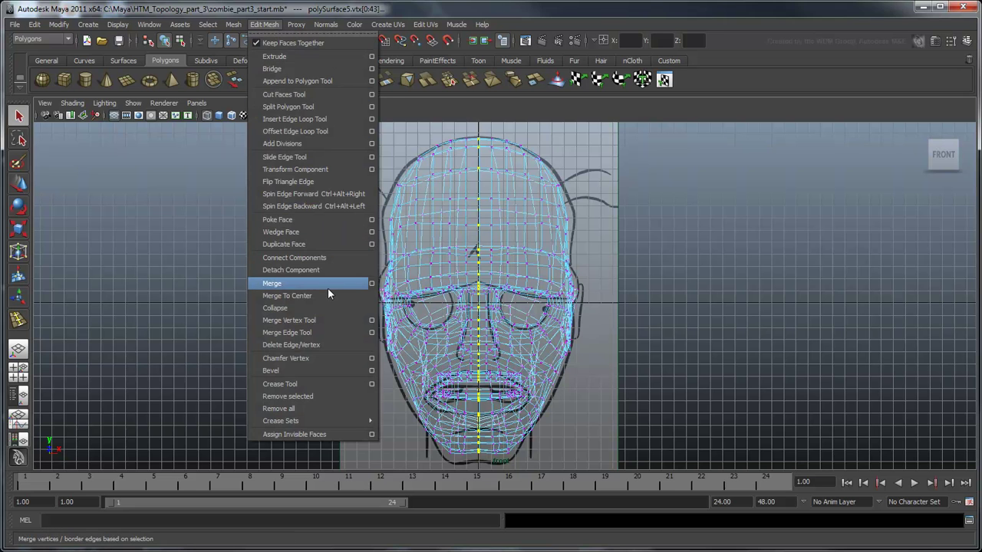
click(371, 283)
drag(550, 236, 835, 121)
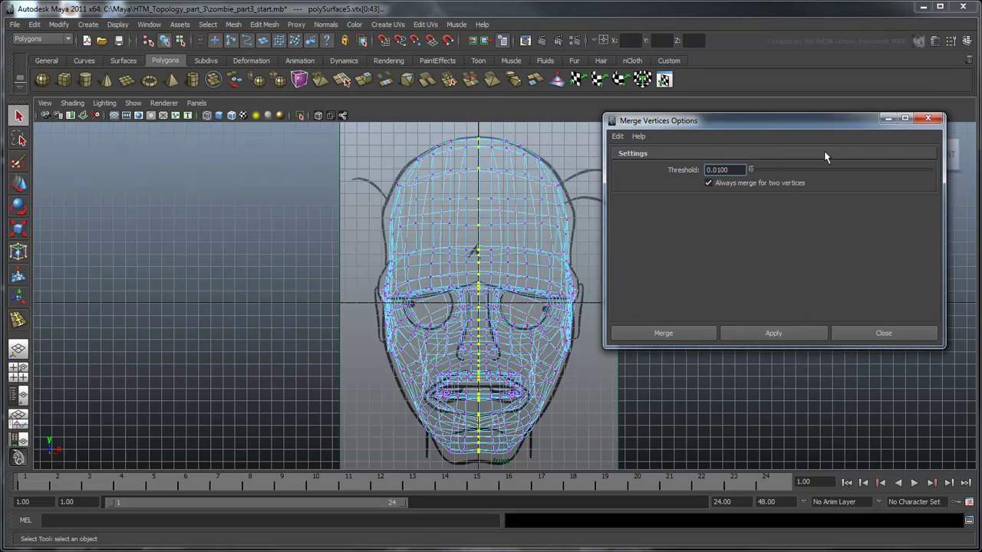
click(681, 335)
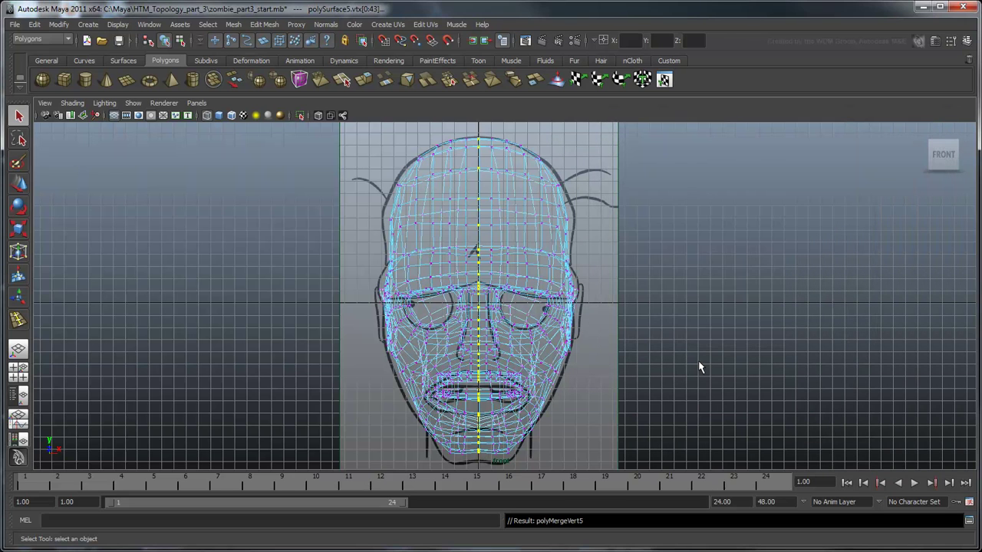
click(706, 362)
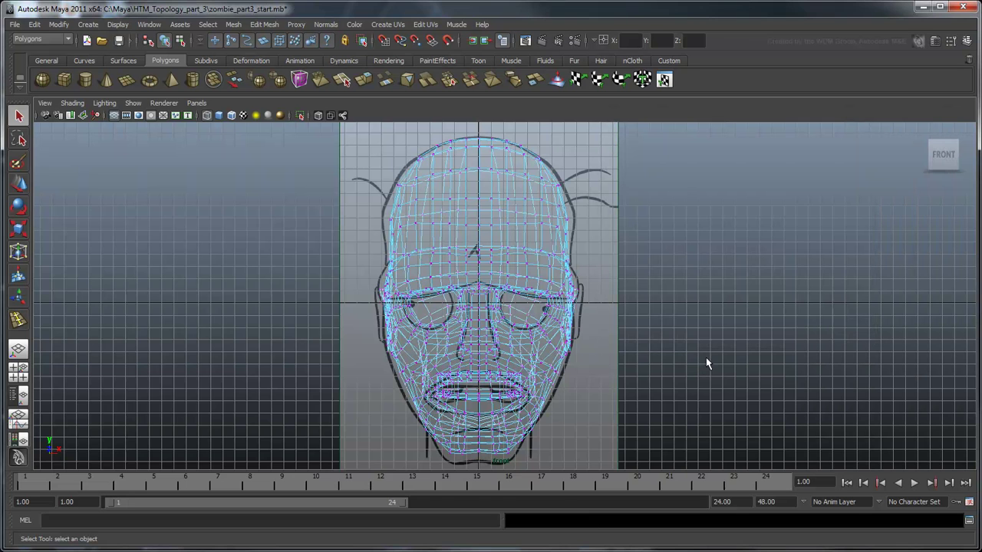
- Delete the construction history on all objects in the scene
key(space)
key(space)
alt+drag(669, 288, 143, 285)
click(35, 24)
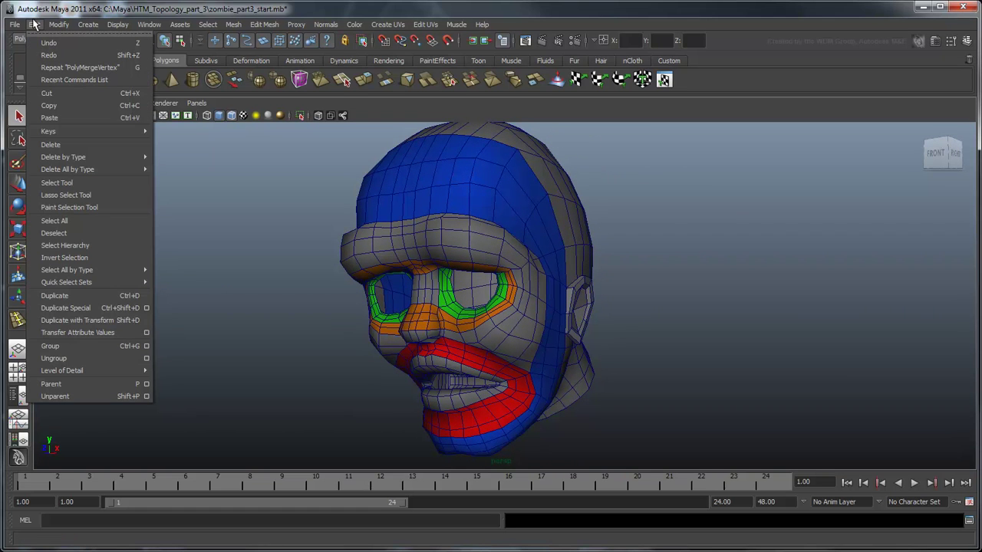
mouse_move(87, 172)
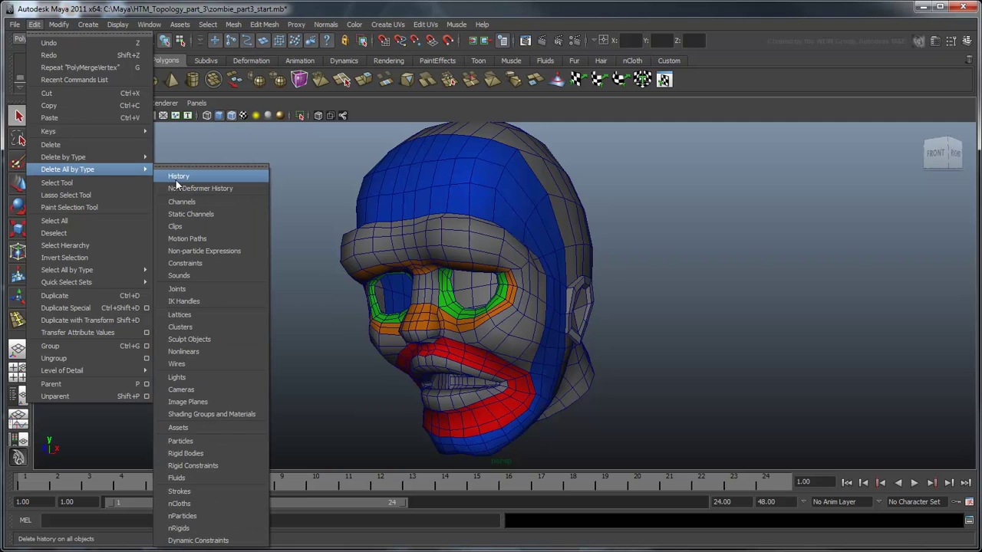
click(196, 177)
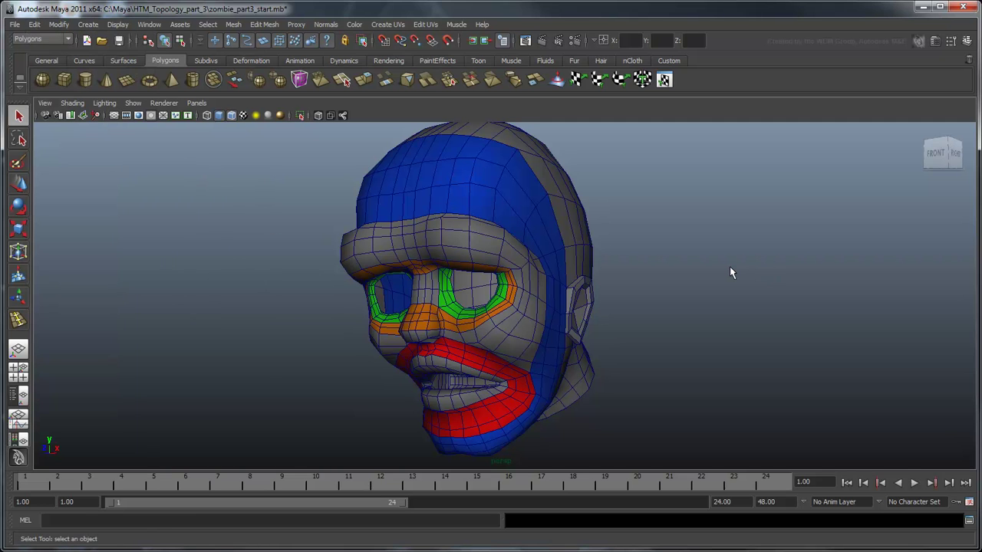